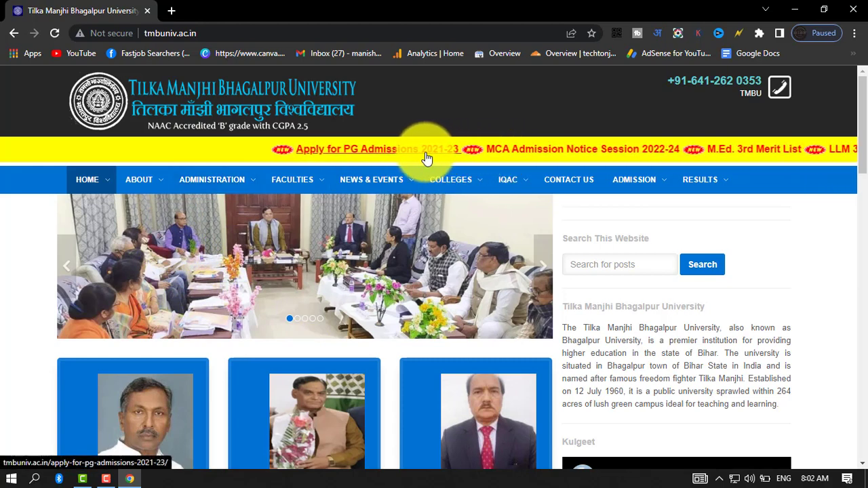
Open the Apply for PG Admissions 2021-23 notice on the Tilka Manjhi Bhagalpur University website
{"action": "left_click", "coordinate": [280, 143]}
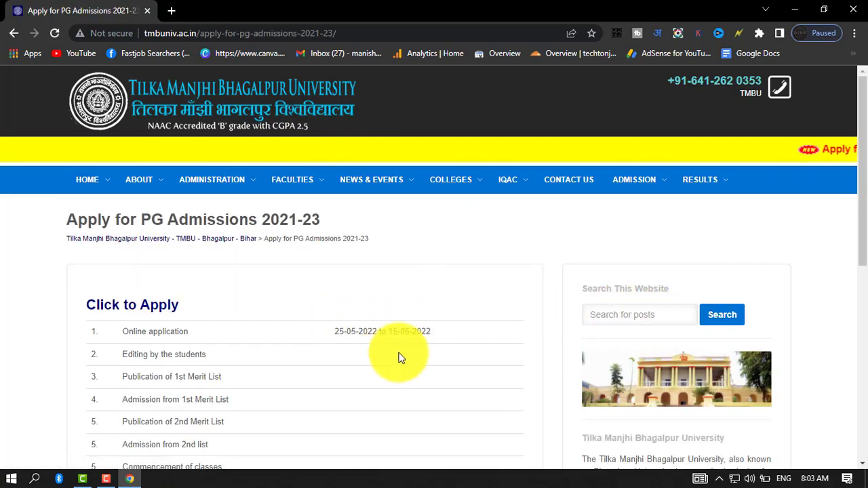
{"action": "scroll", "coordinate": [508, 315], "scroll_direction": "down", "scroll_amount": 1}
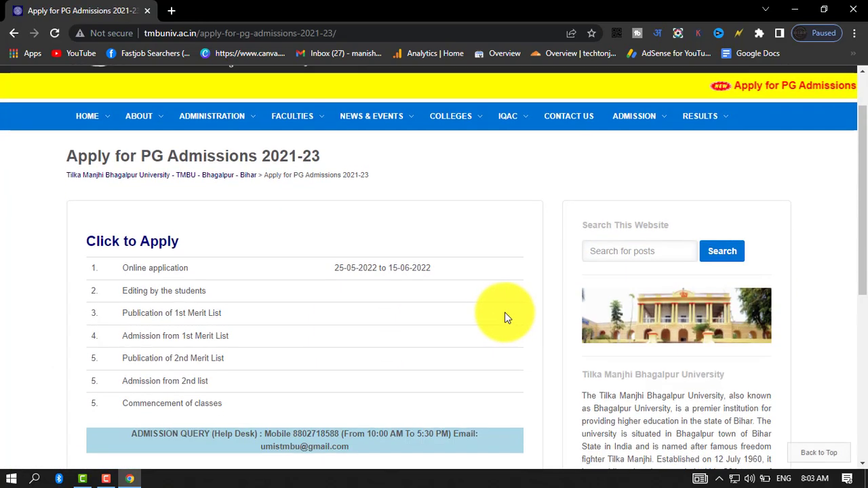
{"action": "left_click_drag", "start_coordinate": [39, 156], "coordinate": [422, 156]}
{"action": "left_click", "coordinate": [414, 158]}
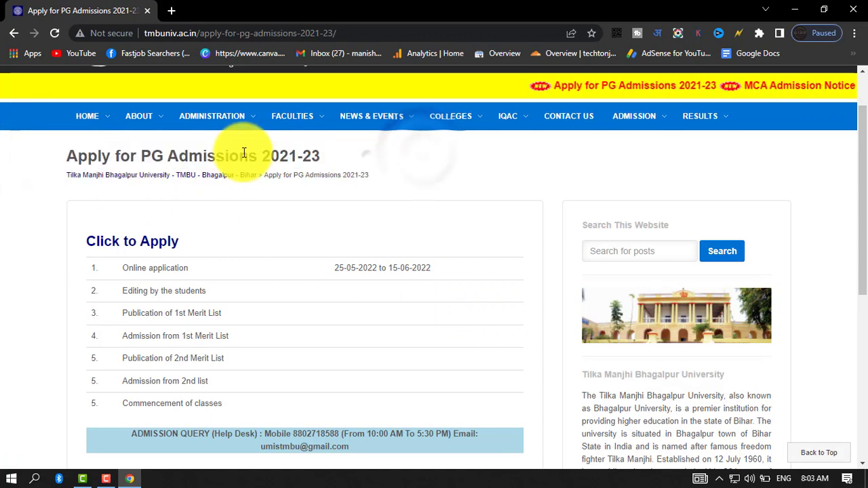
{"action": "triple_click", "coordinate": [230, 158]}
{"action": "left_click", "coordinate": [386, 172]}
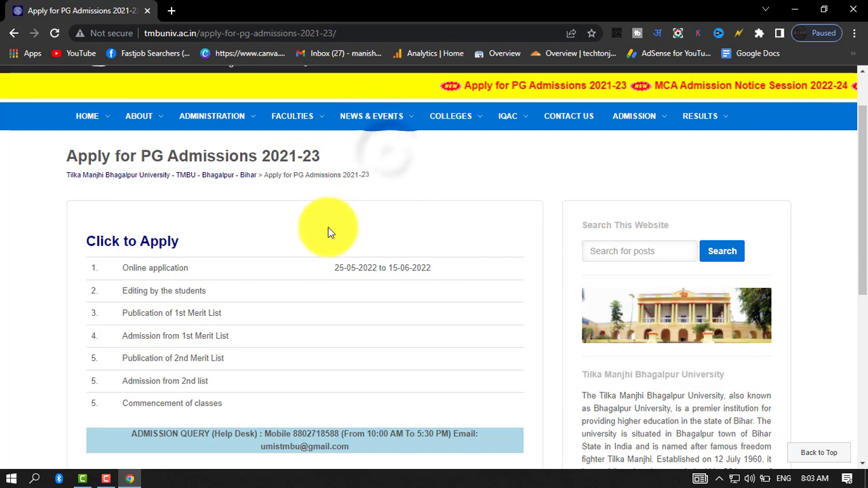
Examine the admission schedule for the online application dates, student editing, merit list publication and admission stages
{"action": "scroll", "coordinate": [339, 231], "scroll_direction": "down", "scroll_amount": 1}
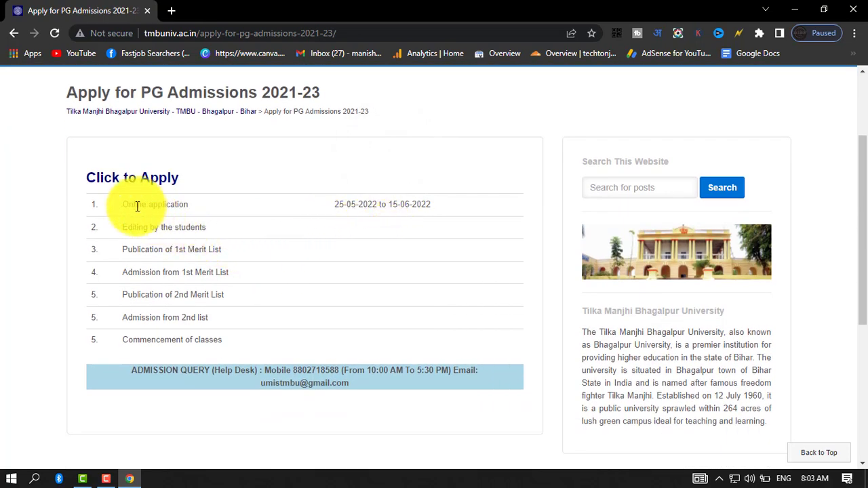
{"action": "left_click_drag", "start_coordinate": [125, 204], "coordinate": [333, 199]}
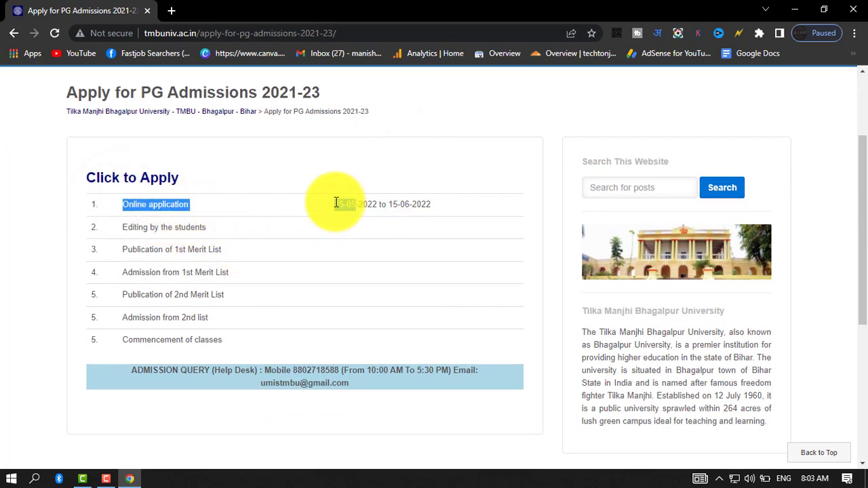
{"action": "left_click", "coordinate": [336, 202]}
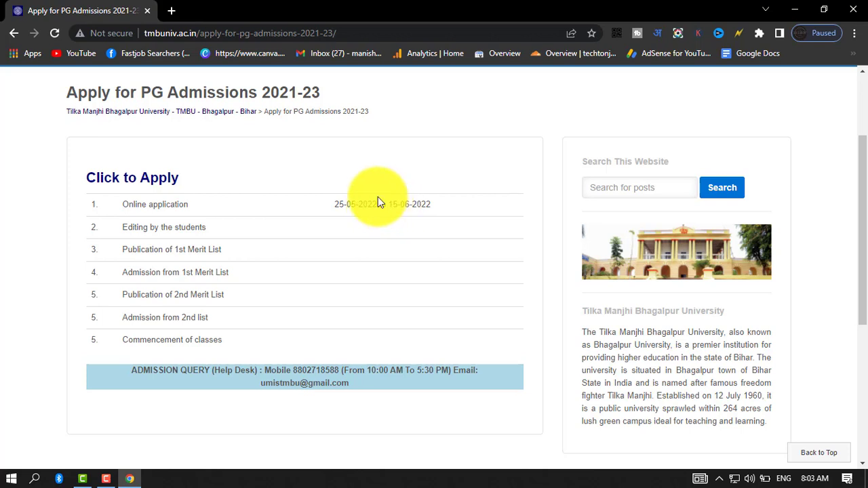
{"action": "left_click_drag", "start_coordinate": [396, 205], "coordinate": [438, 207]}
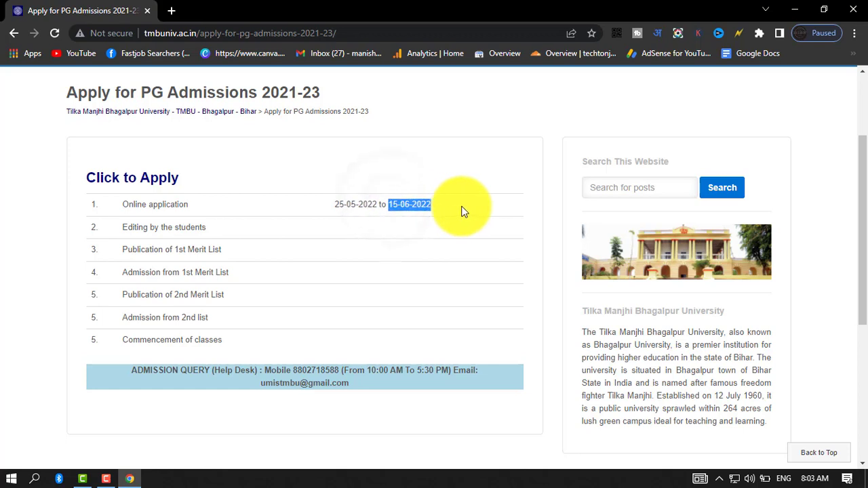
{"action": "left_click", "coordinate": [465, 204]}
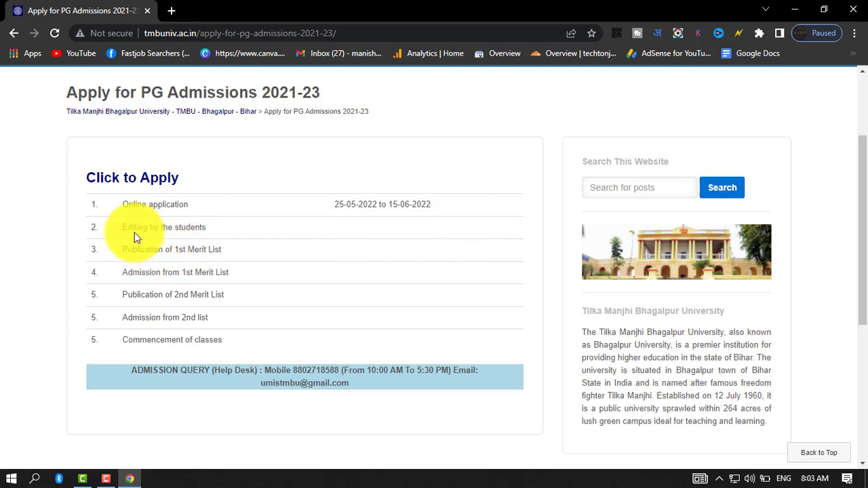
{"action": "mouse_move", "coordinate": [129, 229]}
{"action": "left_mouse_down"}
{"action": "mouse_move", "coordinate": [223, 226]}
{"action": "mouse_move", "coordinate": [107, 224]}
{"action": "mouse_move", "coordinate": [135, 226]}
{"action": "left_mouse_up"}
{"action": "left_click", "coordinate": [241, 229]}
{"action": "left_click_drag", "start_coordinate": [235, 251], "coordinate": [149, 261]}
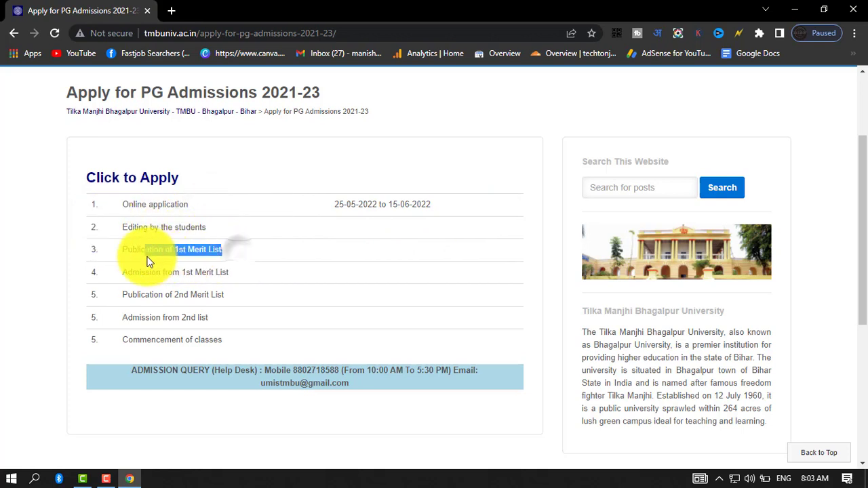
{"action": "left_click_drag", "start_coordinate": [231, 274], "coordinate": [180, 271]}
{"action": "left_click", "coordinate": [226, 299]}
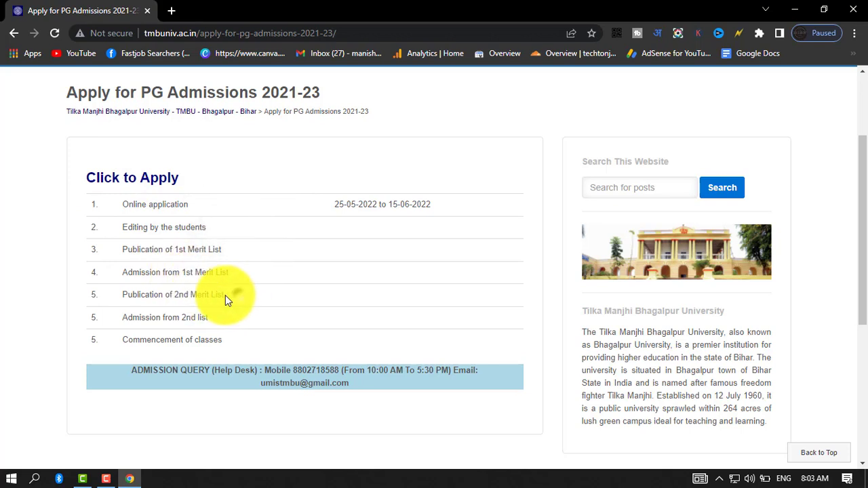
{"action": "left_click", "coordinate": [248, 306]}
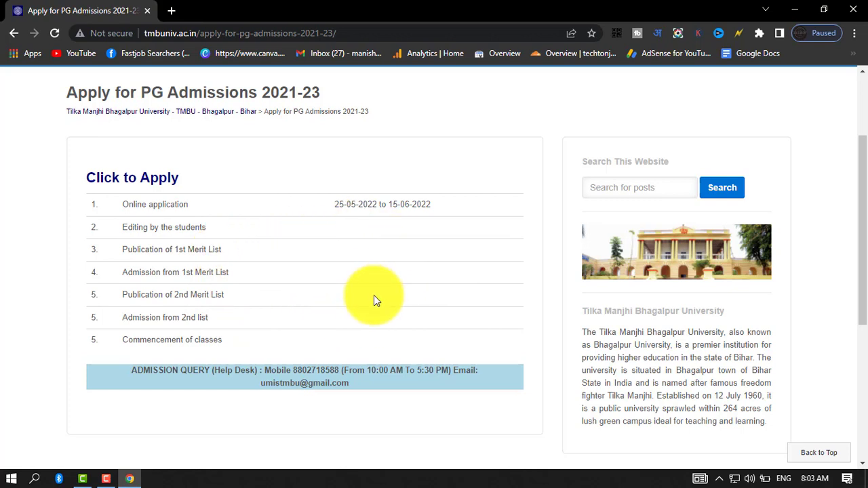
Open the online admission portal from the notice's application link and review the Post Graduate admission instructions
{"action": "left_click", "coordinate": [143, 187]}
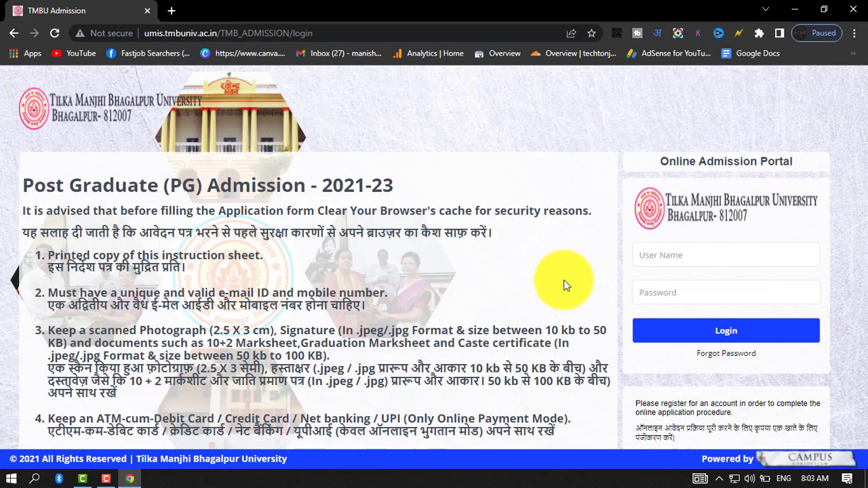
{"action": "scroll", "coordinate": [291, 224], "scroll_direction": "down", "scroll_amount": 2}
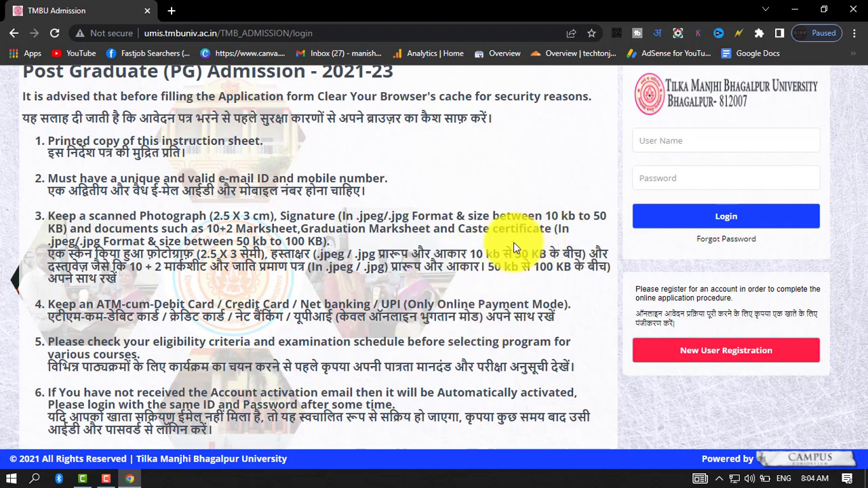
{"action": "scroll", "coordinate": [496, 244], "scroll_direction": "up", "scroll_amount": 2}
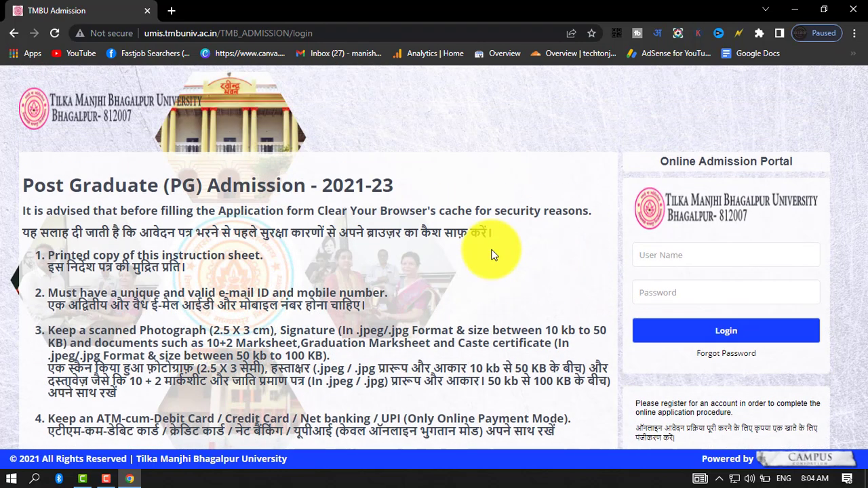
{"action": "scroll", "coordinate": [493, 254], "scroll_direction": "down", "scroll_amount": 2}
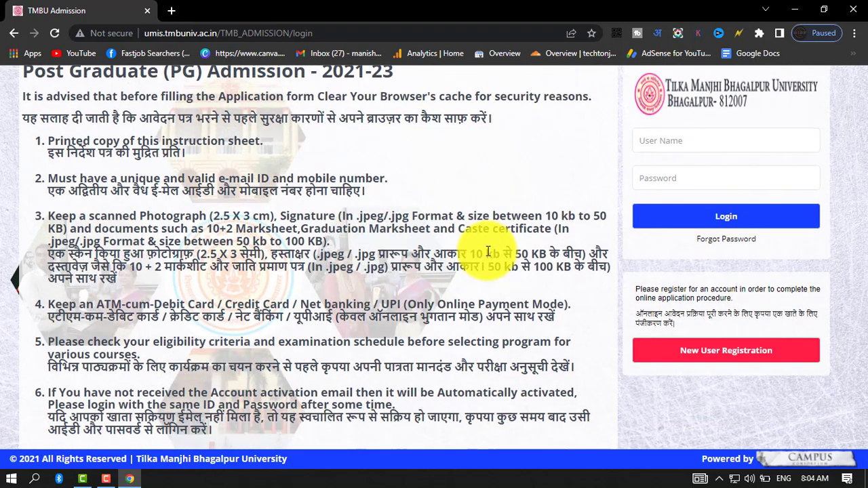
Start a new user registration and agree to the Personal Data Privacy Statement to reach the account registration form
{"action": "left_click", "coordinate": [695, 349]}
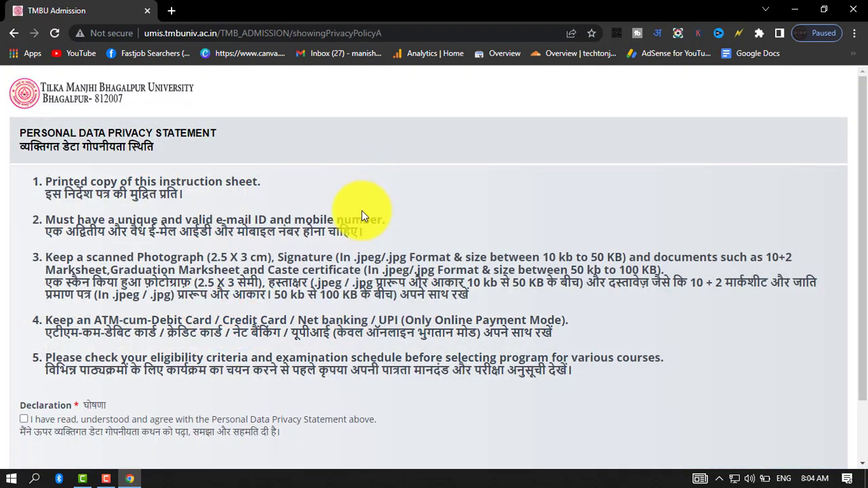
{"action": "scroll", "coordinate": [436, 219], "scroll_direction": "down", "scroll_amount": 1}
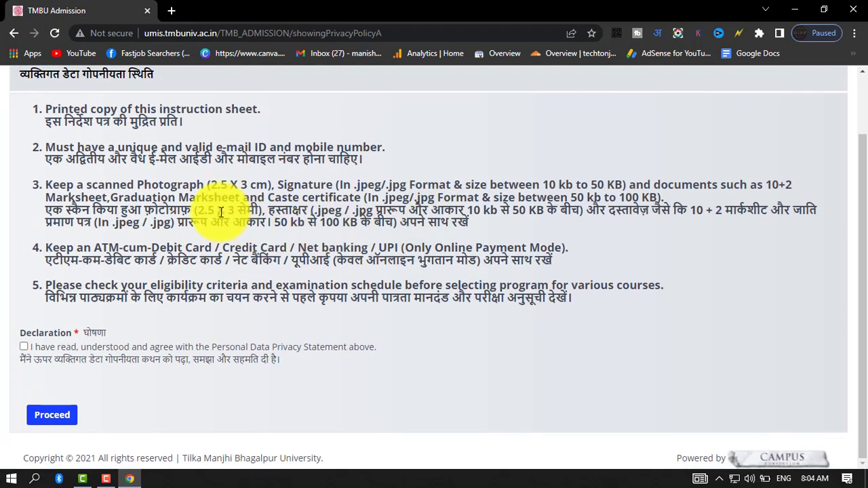
{"action": "left_click", "coordinate": [24, 347]}
{"action": "left_click", "coordinate": [52, 415]}
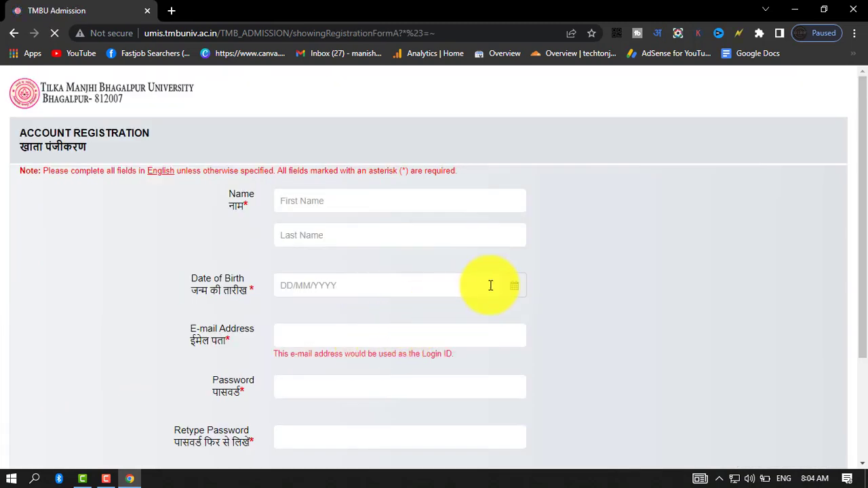
Examine the first name, last name and date of birth fields of the account registration form
{"action": "scroll", "coordinate": [698, 276], "scroll_direction": "down", "scroll_amount": 2}
{"action": "scroll", "coordinate": [577, 305], "scroll_direction": "up", "scroll_amount": 1}
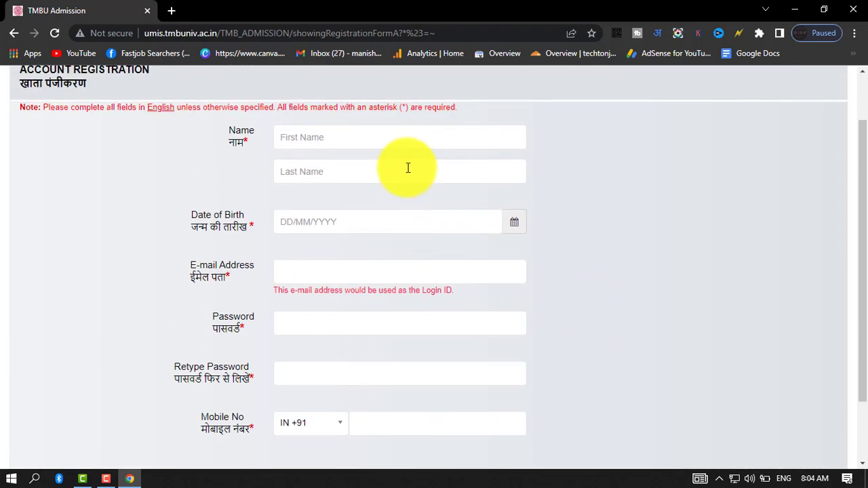
{"action": "left_click", "coordinate": [382, 134]}
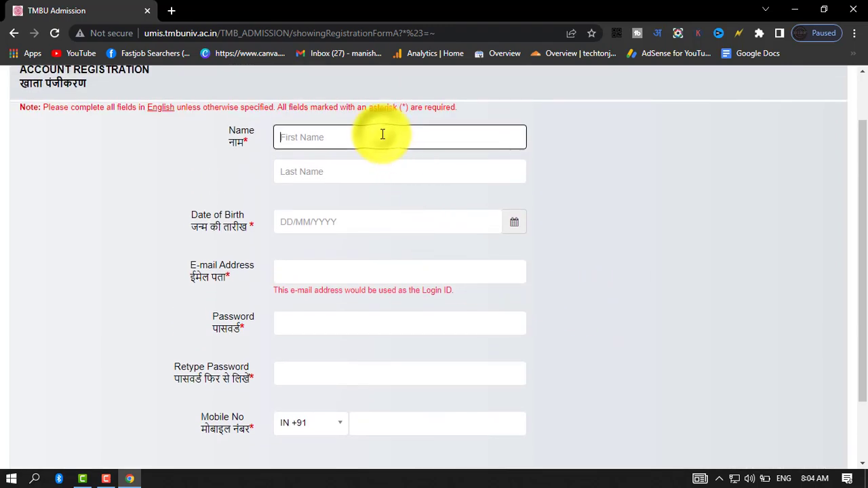
{"action": "left_click", "coordinate": [339, 175]}
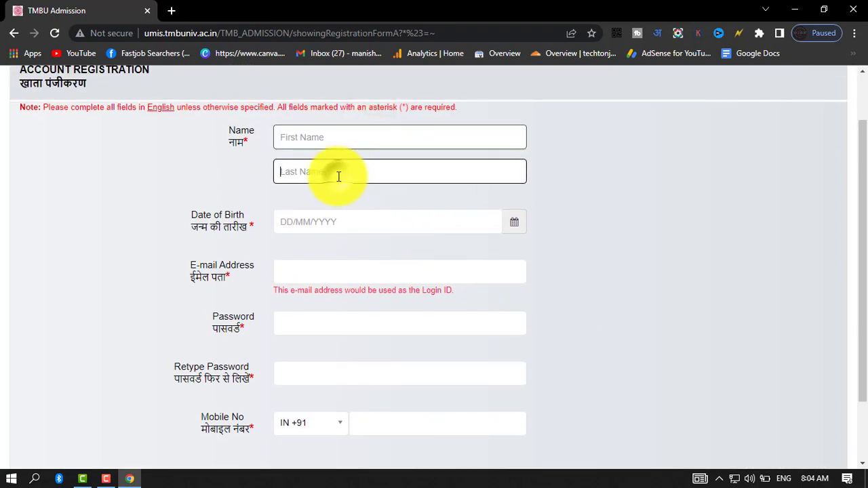
{"action": "left_click", "coordinate": [513, 224]}
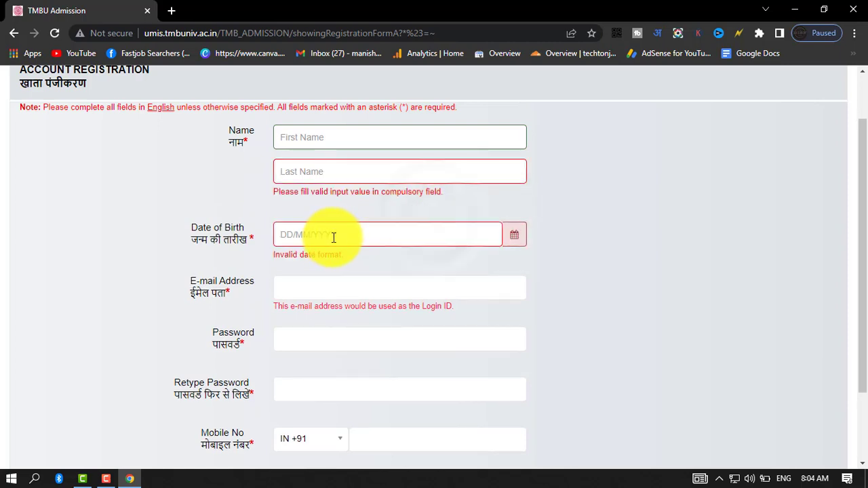
{"action": "left_click", "coordinate": [726, 236]}
{"action": "scroll", "coordinate": [614, 246], "scroll_direction": "down", "scroll_amount": 2}
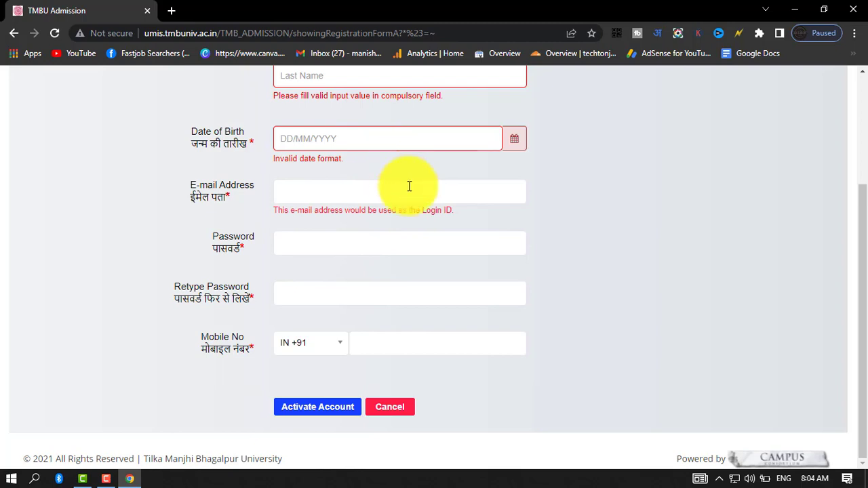
Examine the e-mail address and password fields, including the rules on password length and required characters
{"action": "left_click", "coordinate": [359, 194]}
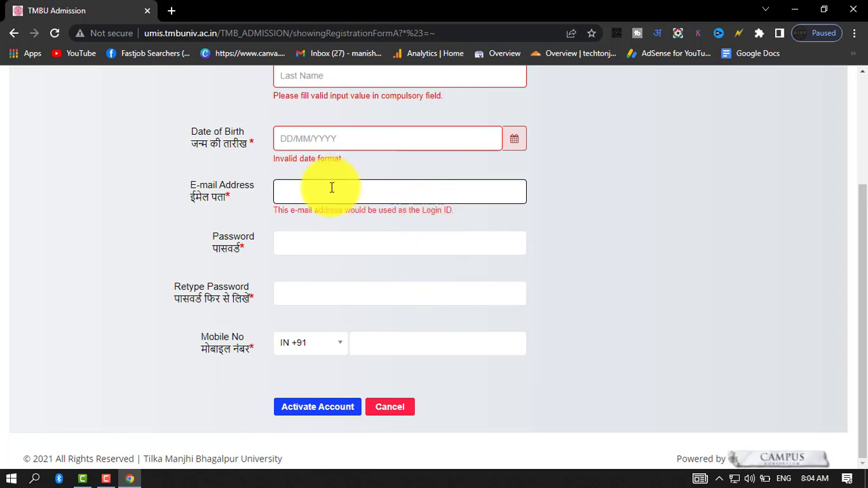
{"action": "left_click", "coordinate": [325, 244]}
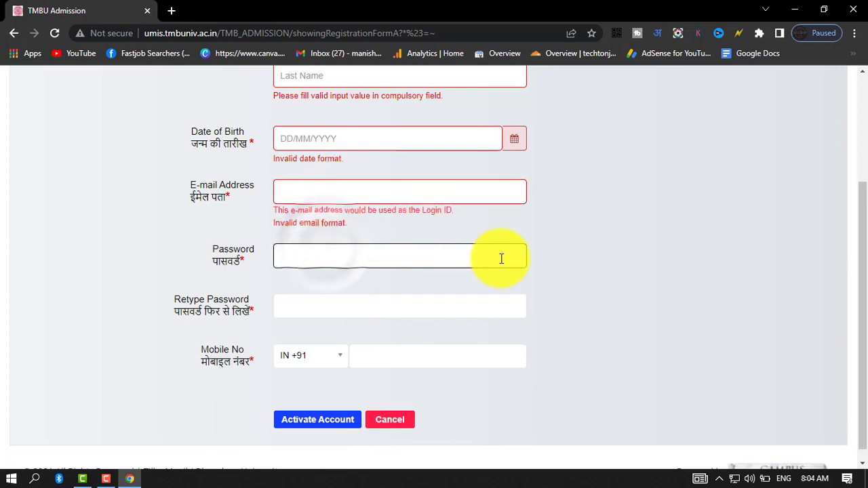
{"action": "scroll", "coordinate": [567, 254], "scroll_direction": "down", "scroll_amount": 1}
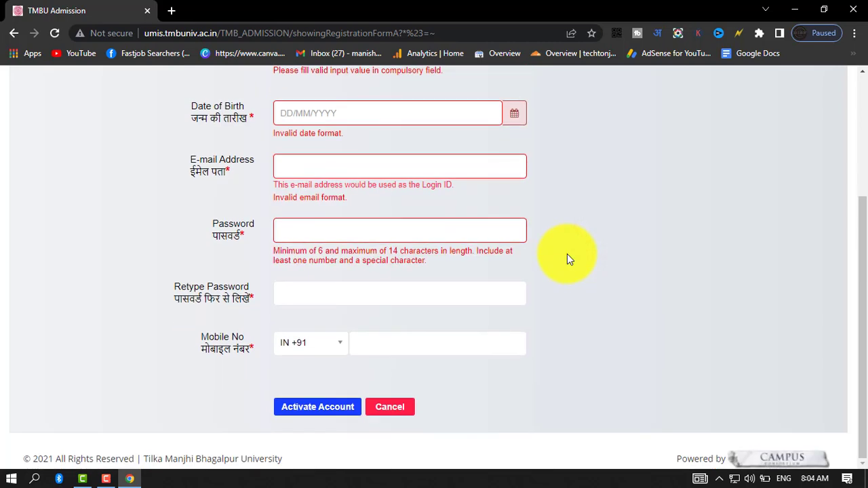
{"action": "double_click", "coordinate": [320, 251]}
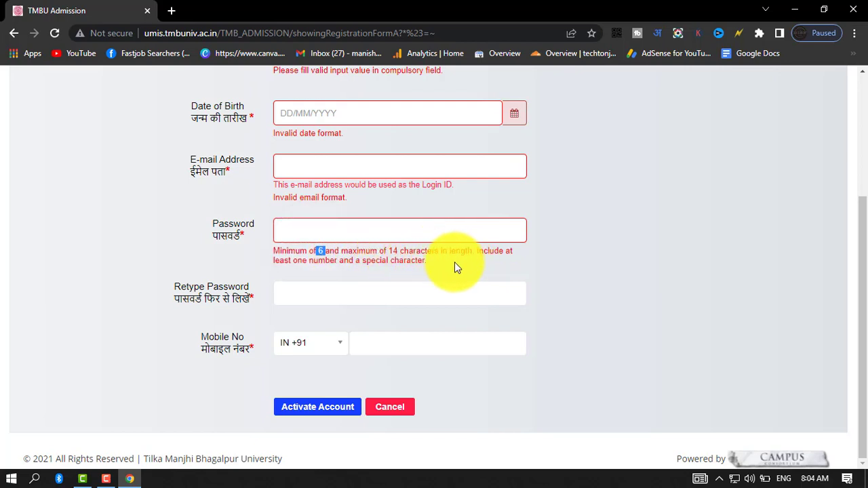
{"action": "double_click", "coordinate": [323, 261]}
{"action": "left_click", "coordinate": [600, 258]}
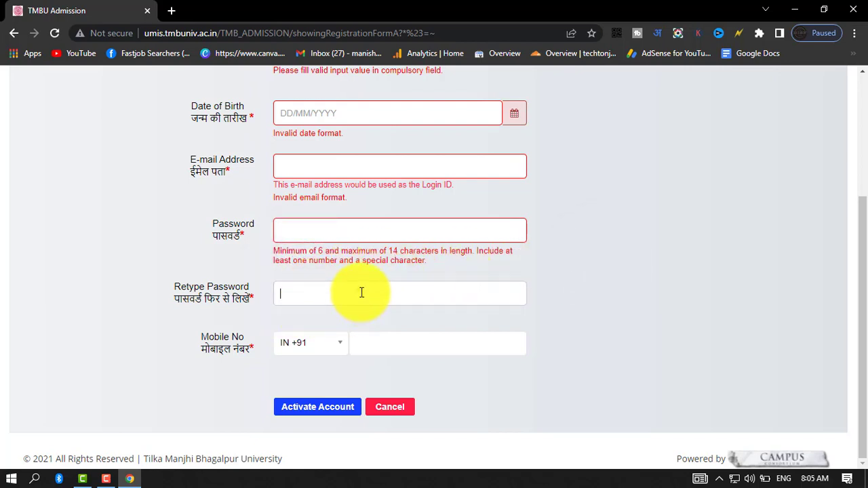
Examine the mobile number field at the end of the account registration form
{"action": "left_click", "coordinate": [384, 349]}
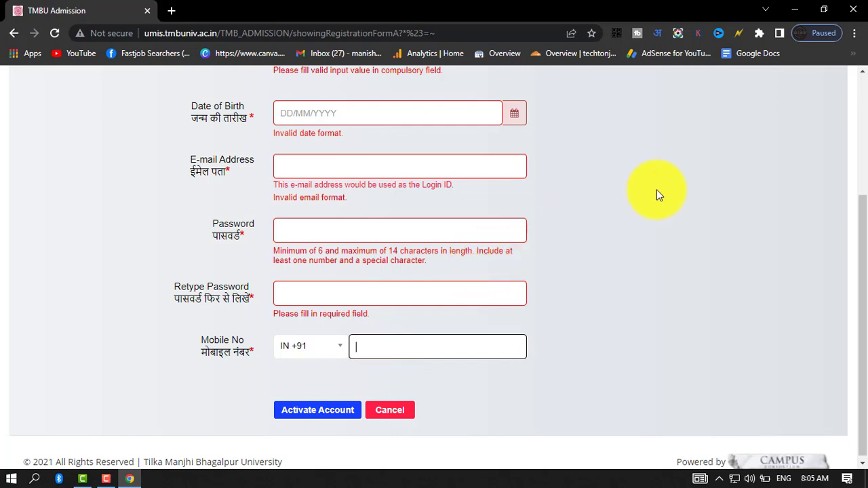
{"action": "left_click", "coordinate": [656, 190]}
{"action": "left_click", "coordinate": [393, 347]}
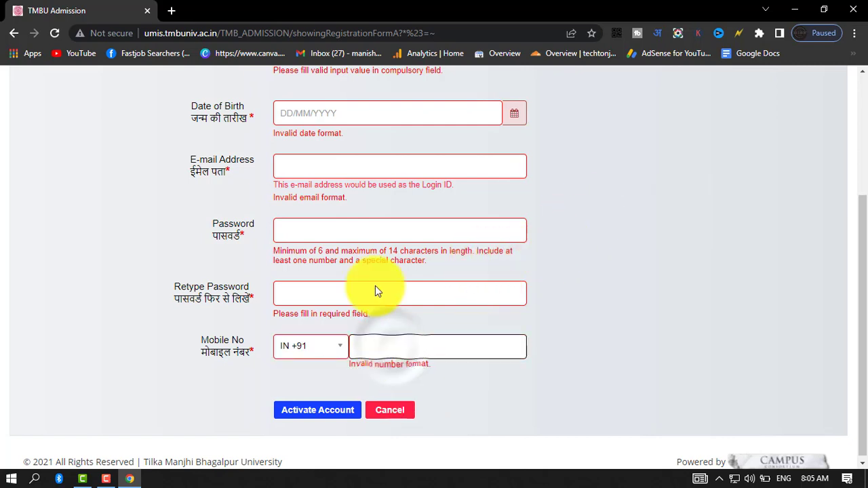
{"action": "scroll", "coordinate": [356, 146], "scroll_direction": "up", "scroll_amount": 1}
{"action": "scroll", "coordinate": [395, 147], "scroll_direction": "down", "scroll_amount": 1}
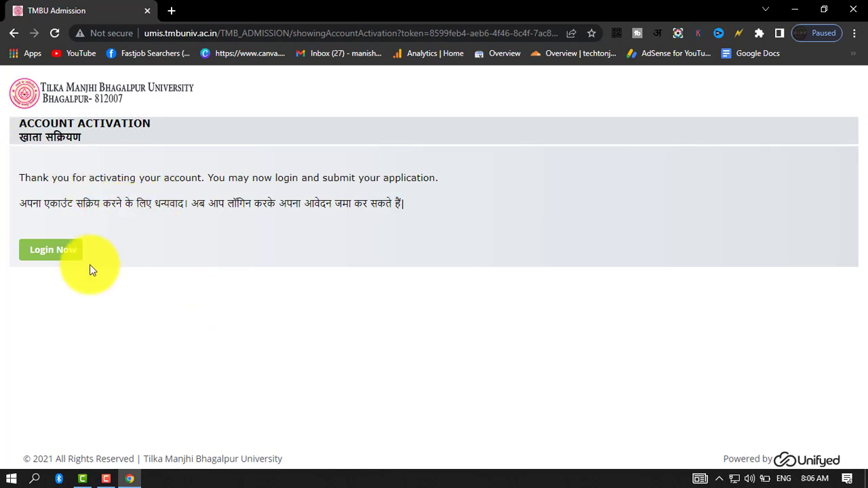
Log in to the activated account with its user name and password, and start a new application
{"action": "left_click", "coordinate": [60, 251]}
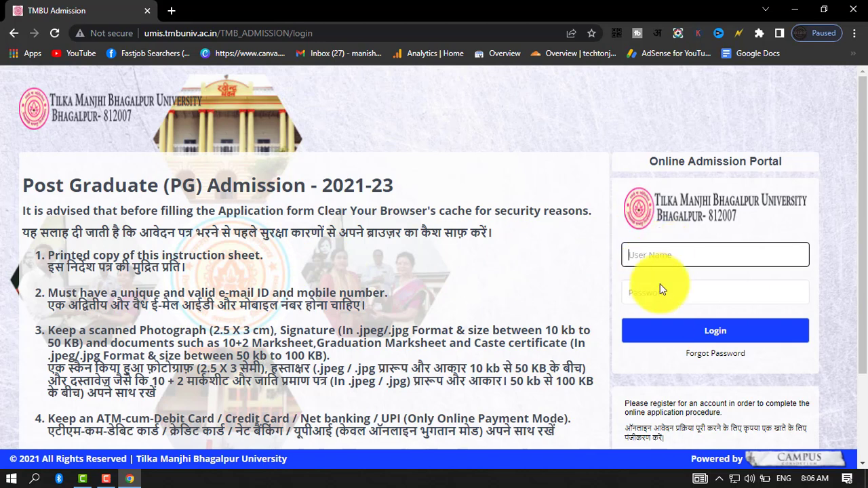
{"action": "left_click", "coordinate": [692, 299]}
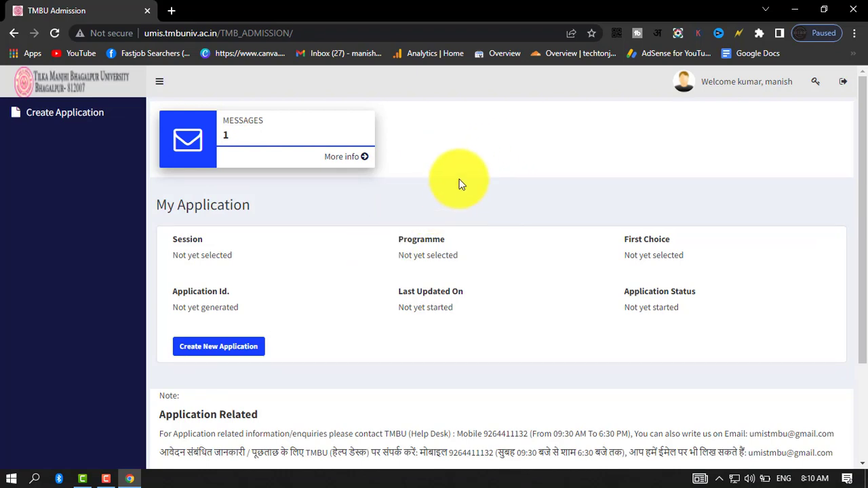
{"action": "left_click", "coordinate": [245, 350]}
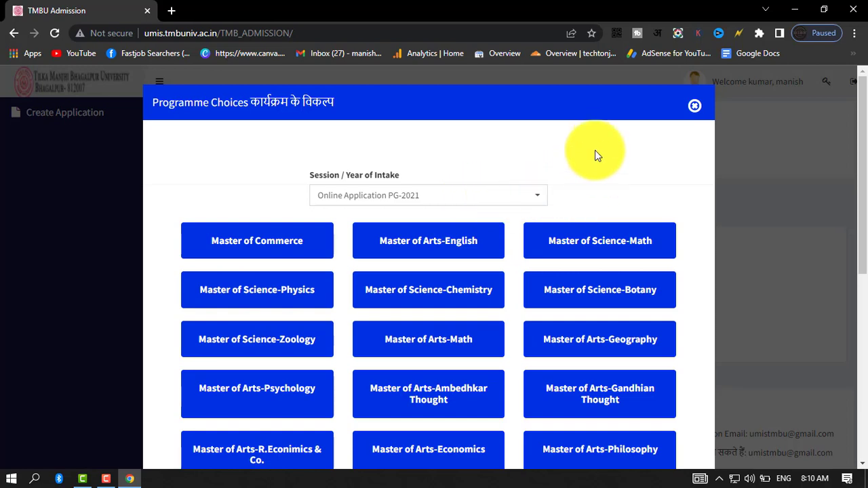
Choose Master of Arts-History as the programme for the PG-2021 online application
{"action": "scroll", "coordinate": [470, 282], "scroll_direction": "down", "scroll_amount": 2}
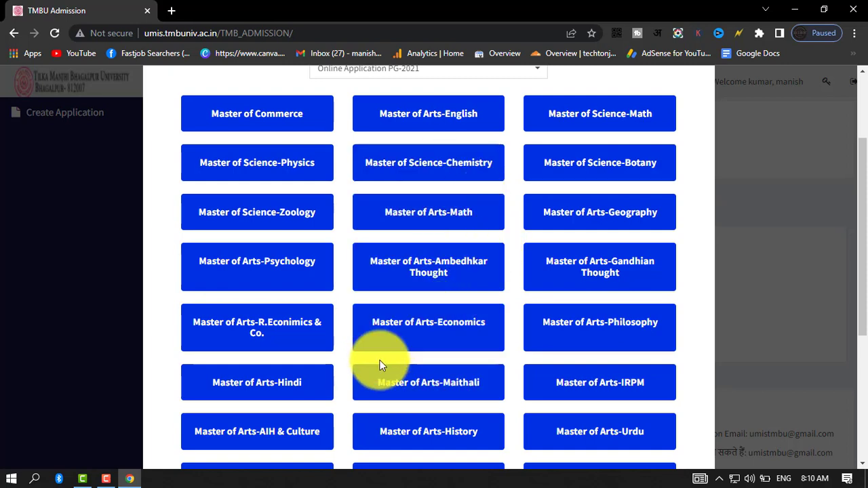
{"action": "left_click", "coordinate": [439, 440]}
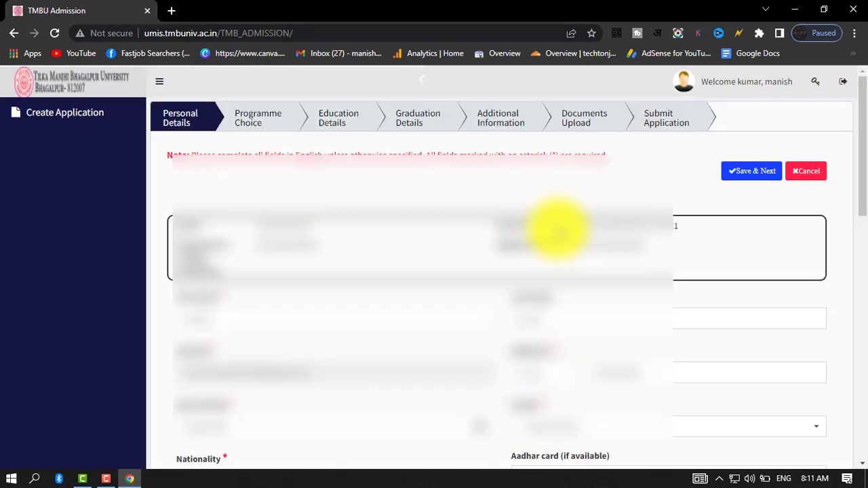
Set the gender to Male in the personal details
{"action": "scroll", "coordinate": [531, 217], "scroll_direction": "down", "scroll_amount": 3}
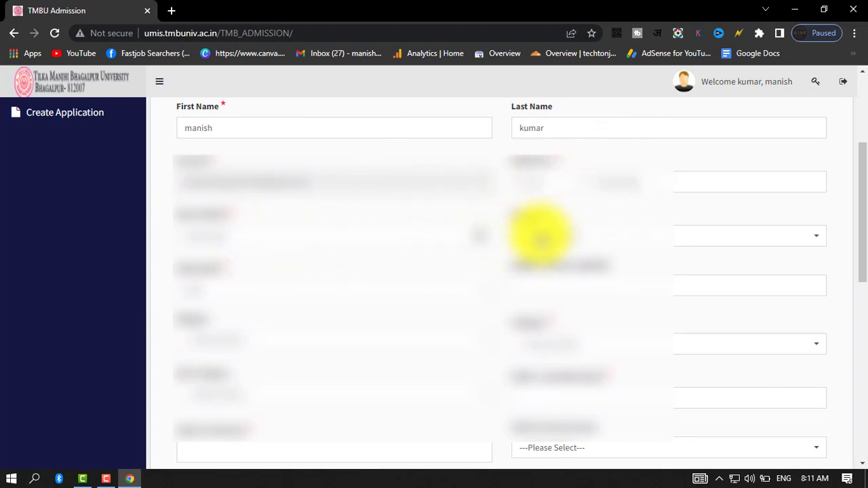
{"action": "left_click", "coordinate": [573, 235]}
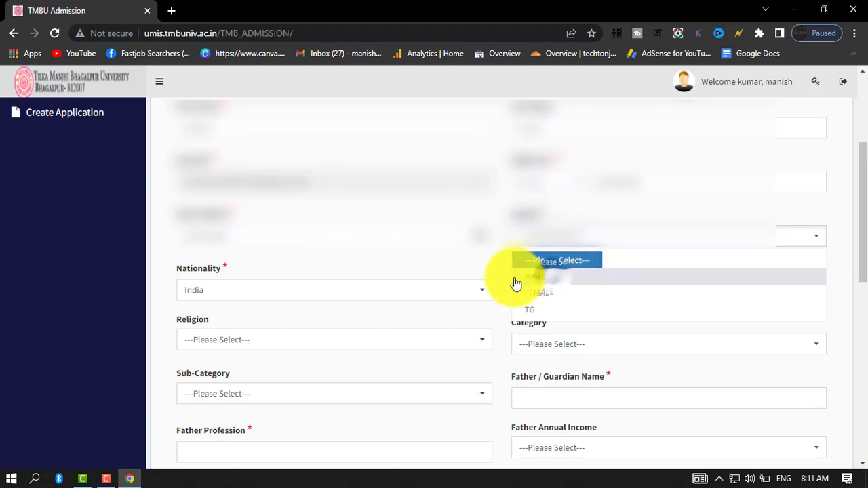
{"action": "left_click", "coordinate": [585, 262]}
{"action": "left_click", "coordinate": [585, 252]}
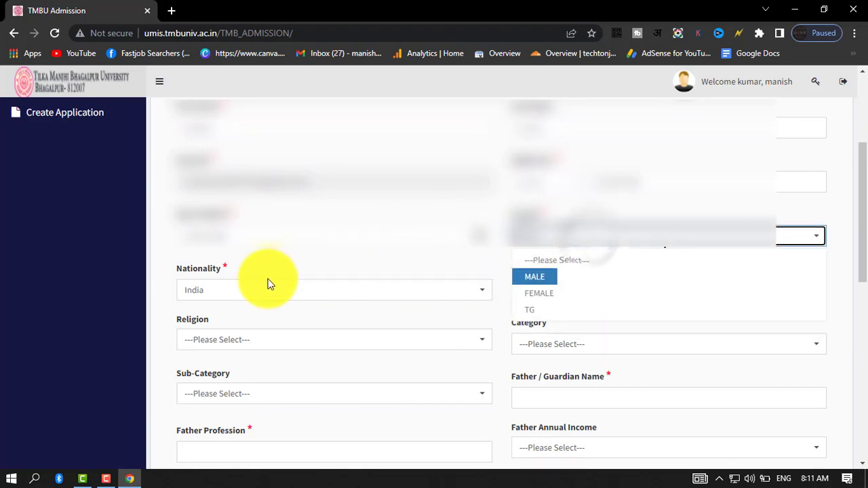
{"action": "left_click", "coordinate": [224, 292]}
Examine the nationality field and the optional Aadhar card field in the personal details
{"action": "left_click", "coordinate": [223, 293]}
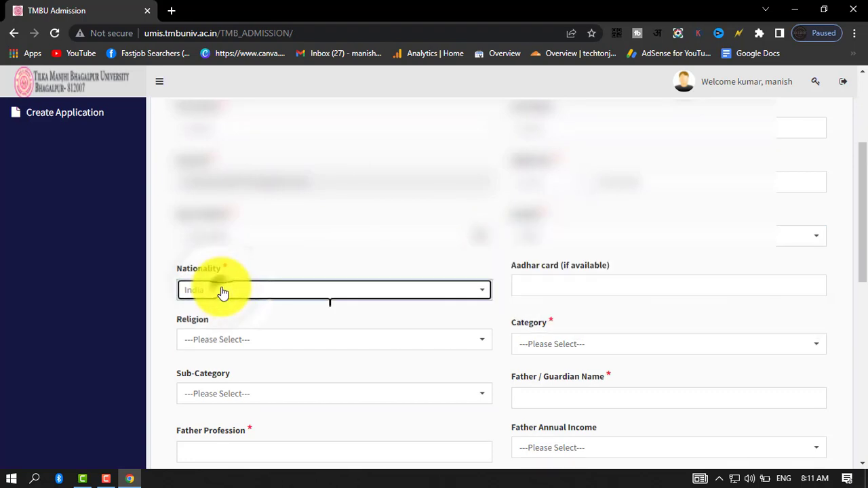
{"action": "left_click", "coordinate": [223, 292]}
{"action": "left_click", "coordinate": [223, 292]}
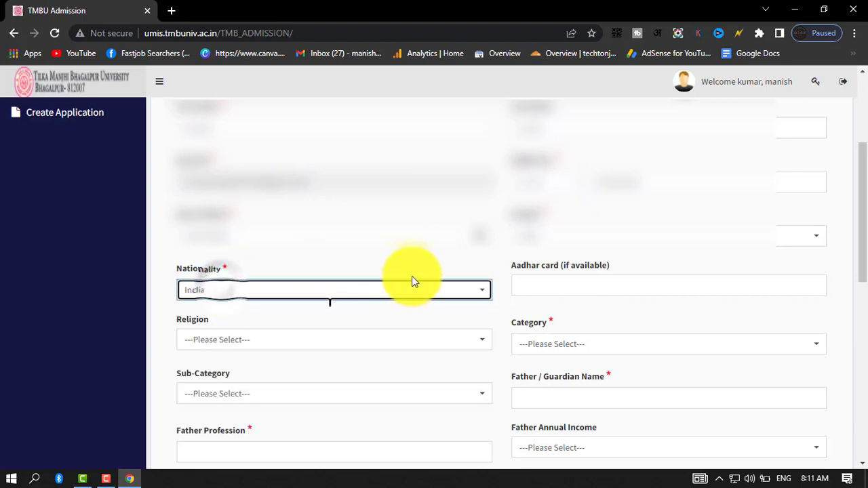
{"action": "left_click", "coordinate": [566, 284]}
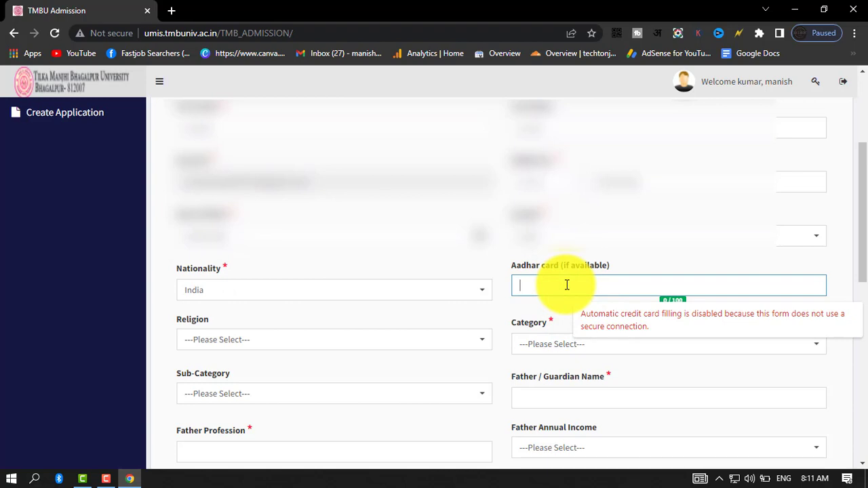
Set the religion to Hinduism and the category to BC1
{"action": "scroll", "coordinate": [563, 288], "scroll_direction": "down", "scroll_amount": 2}
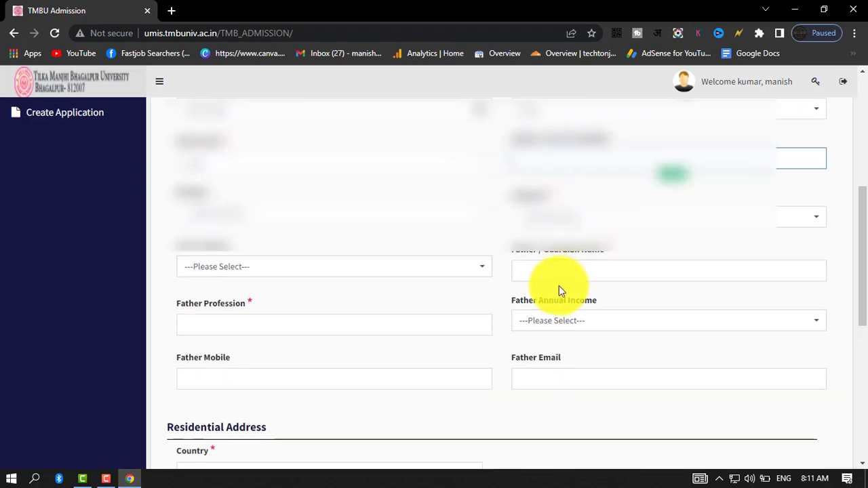
{"action": "left_click", "coordinate": [270, 212]}
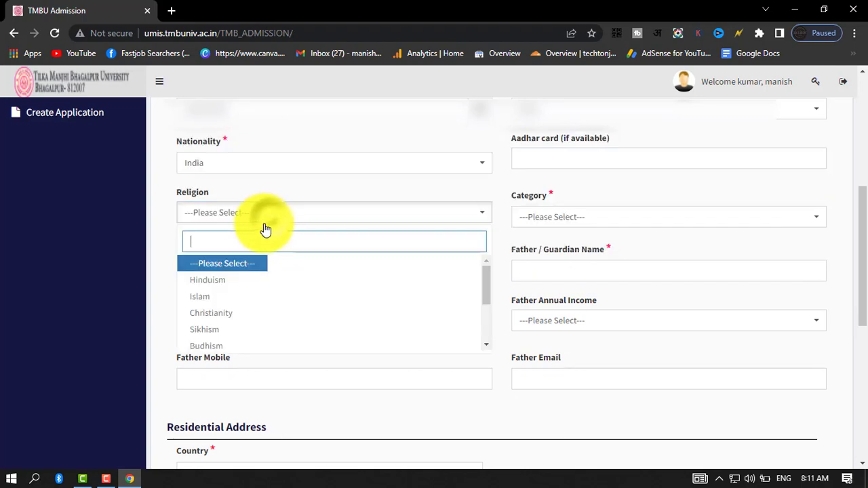
{"action": "left_click", "coordinate": [234, 281]}
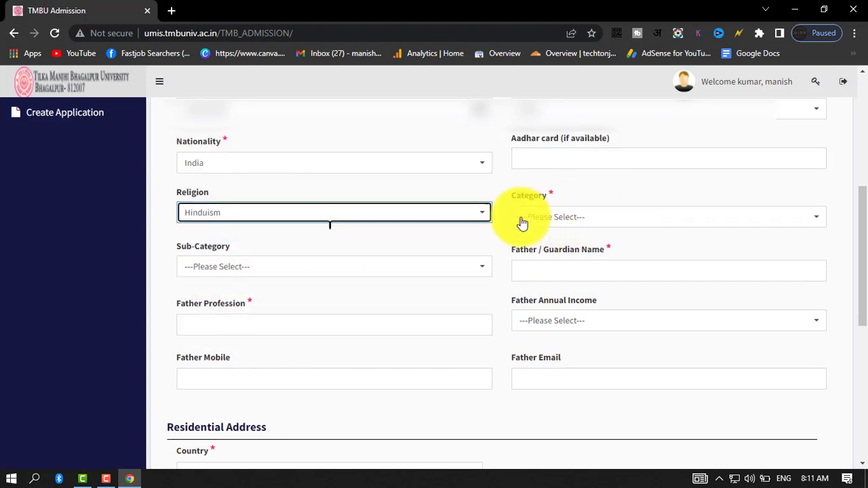
{"action": "left_click", "coordinate": [582, 215]}
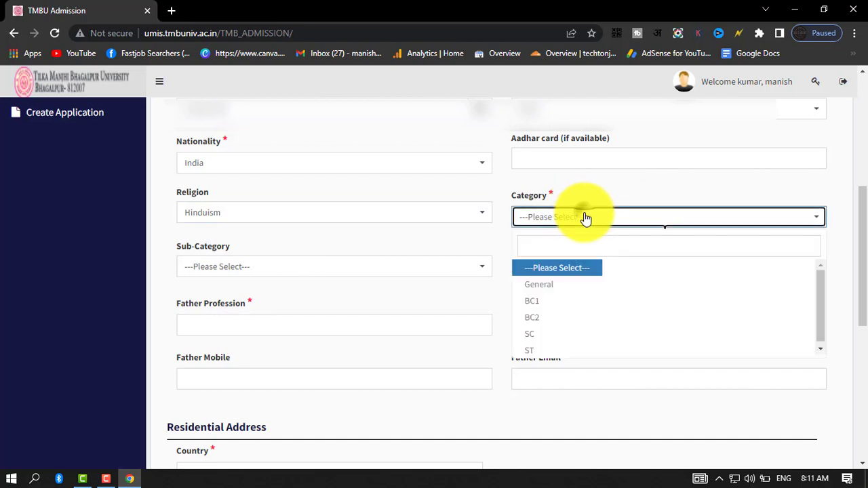
{"action": "left_click", "coordinate": [545, 300]}
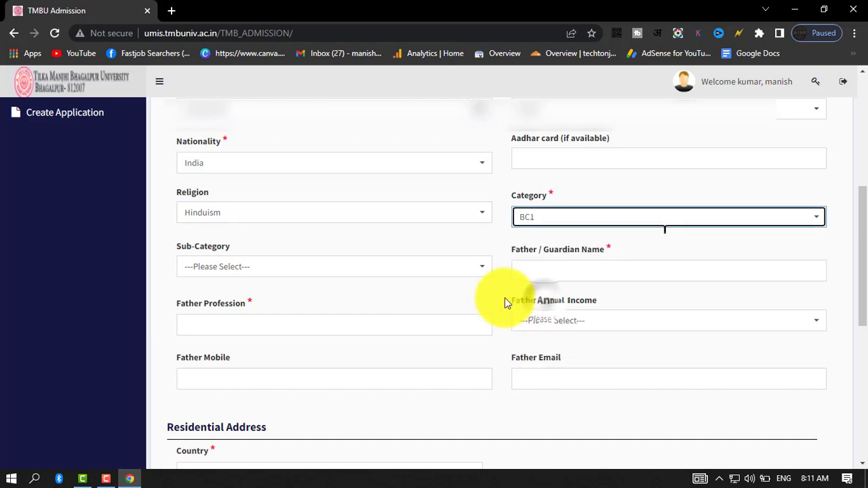
Examine the sub-category options and the required fields for the father's or guardian's name and the father's profession
{"action": "left_click", "coordinate": [239, 268]}
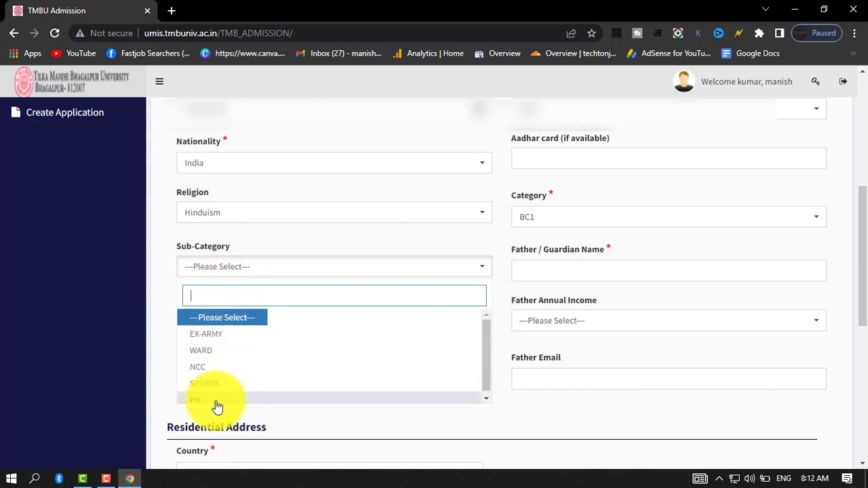
{"action": "left_click", "coordinate": [170, 280]}
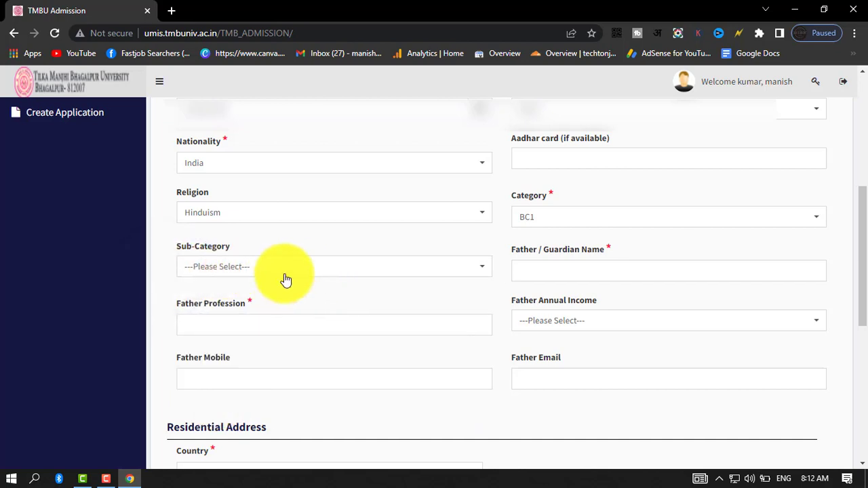
{"action": "left_click", "coordinate": [583, 267]}
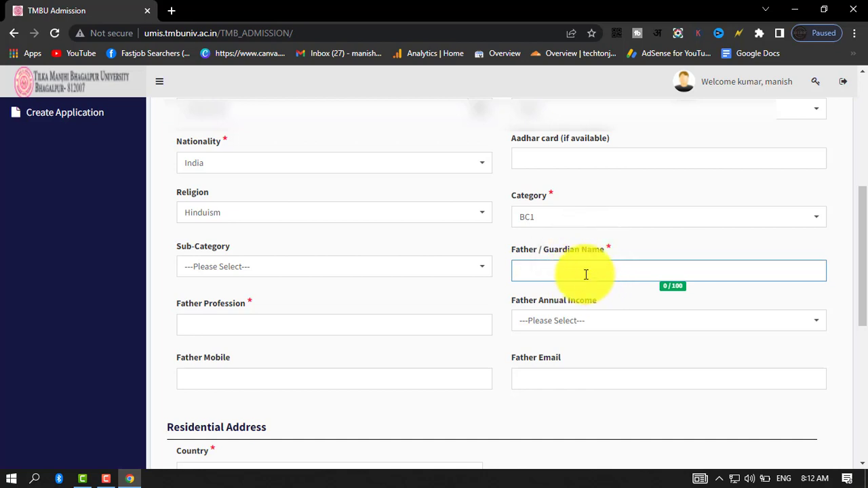
{"action": "left_click", "coordinate": [317, 331]}
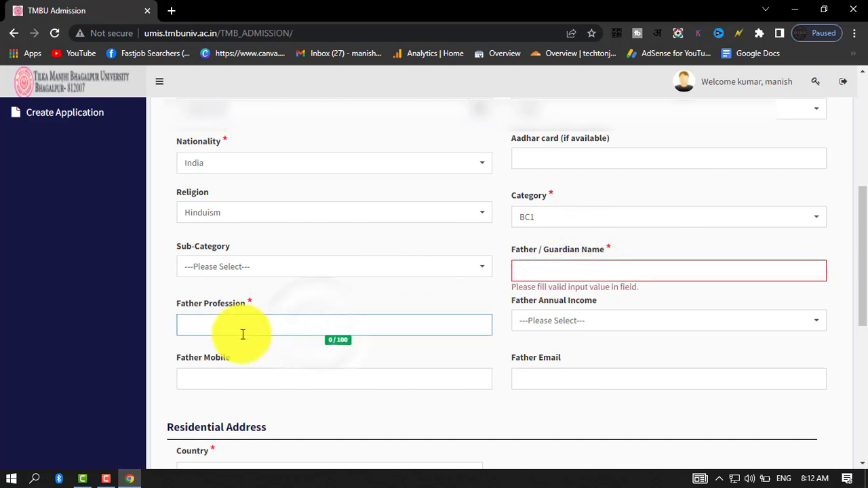
{"action": "left_click", "coordinate": [175, 307]}
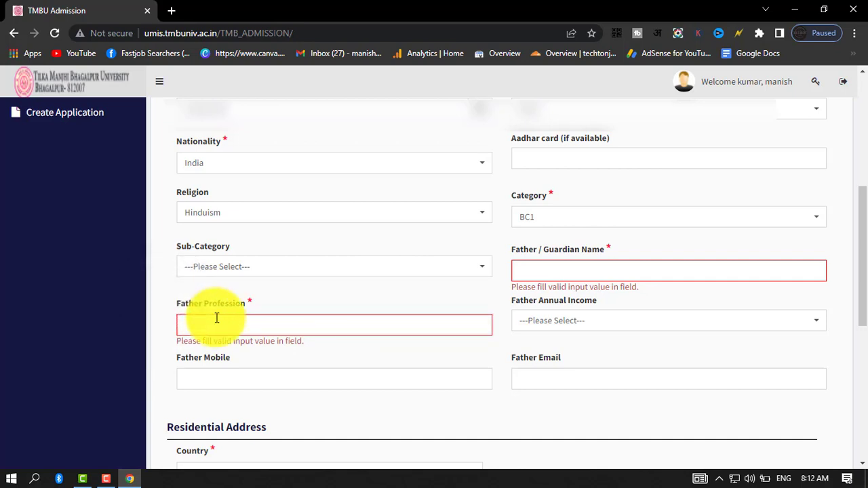
Set the father's annual income to below 5 lac, and examine the father's mobile and e-mail fields
{"action": "left_click", "coordinate": [553, 321]}
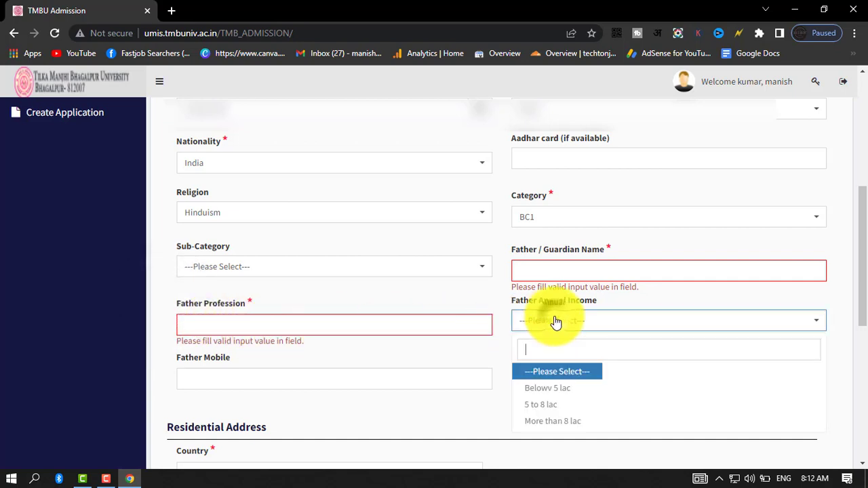
{"action": "left_click", "coordinate": [553, 388]}
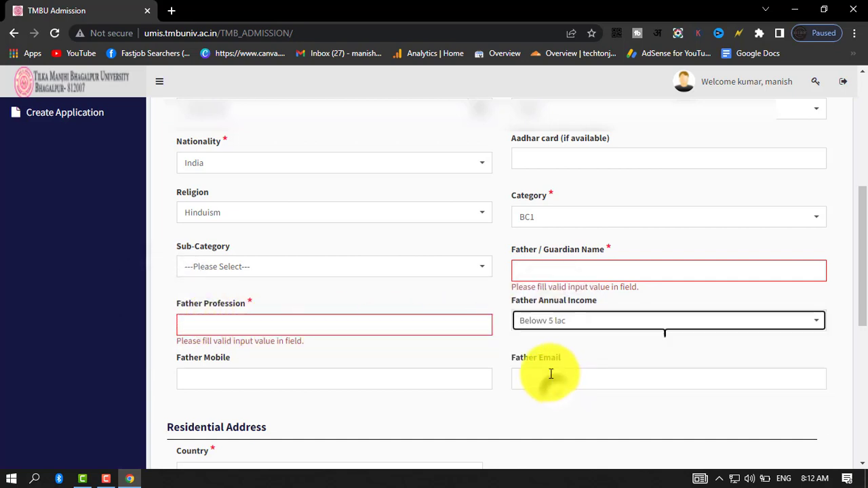
{"action": "left_click", "coordinate": [285, 379]}
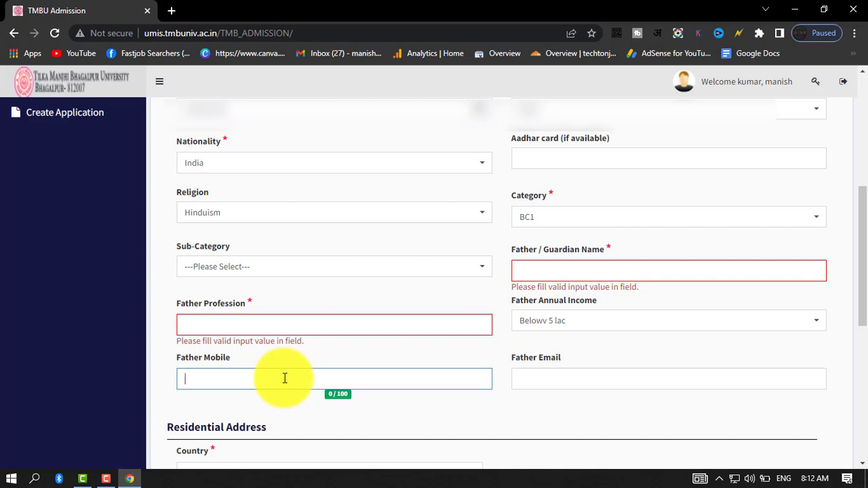
{"action": "left_click", "coordinate": [560, 377]}
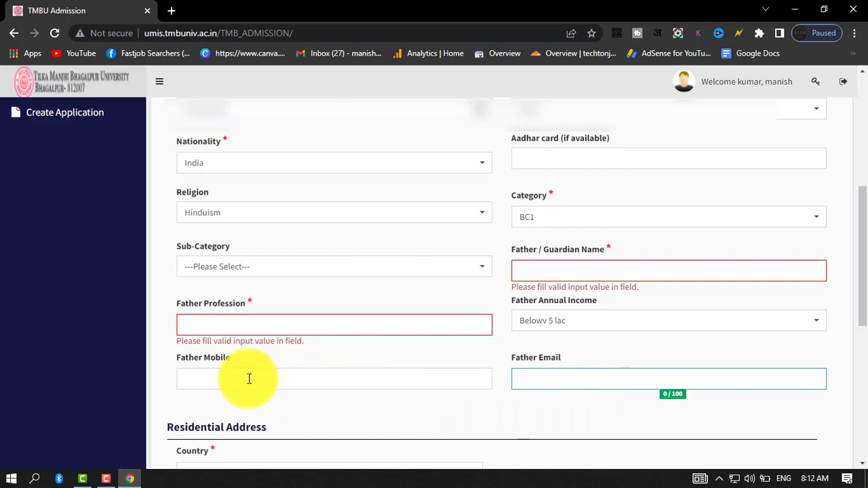
Examine the residential address section, including the Address 1 and Address 2 fields
{"action": "scroll", "coordinate": [440, 416], "scroll_direction": "down", "scroll_amount": 4}
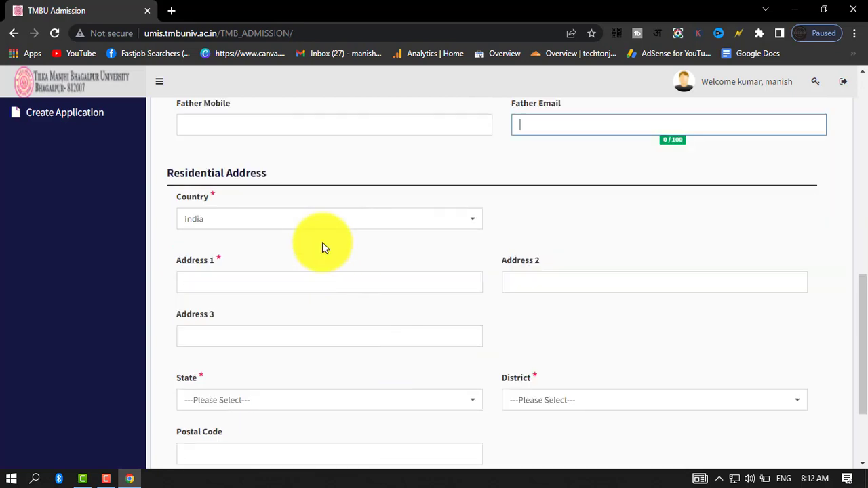
{"action": "left_click_drag", "start_coordinate": [280, 172], "coordinate": [165, 173]}
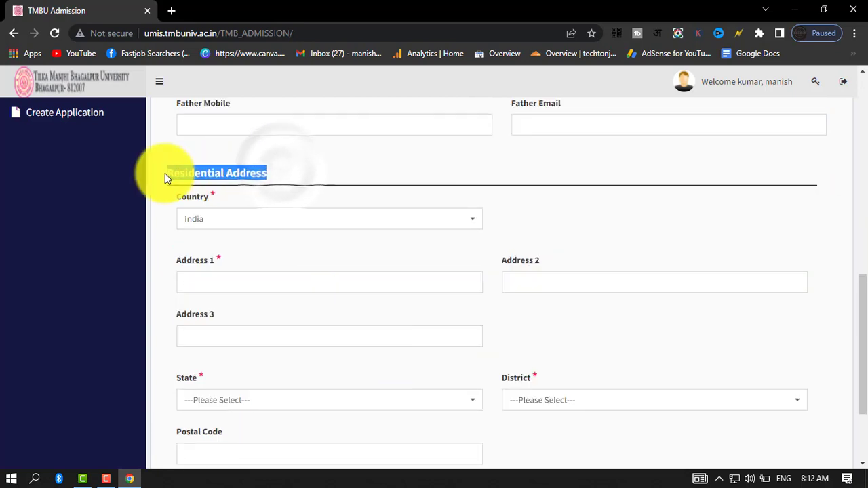
{"action": "left_click", "coordinate": [335, 126]}
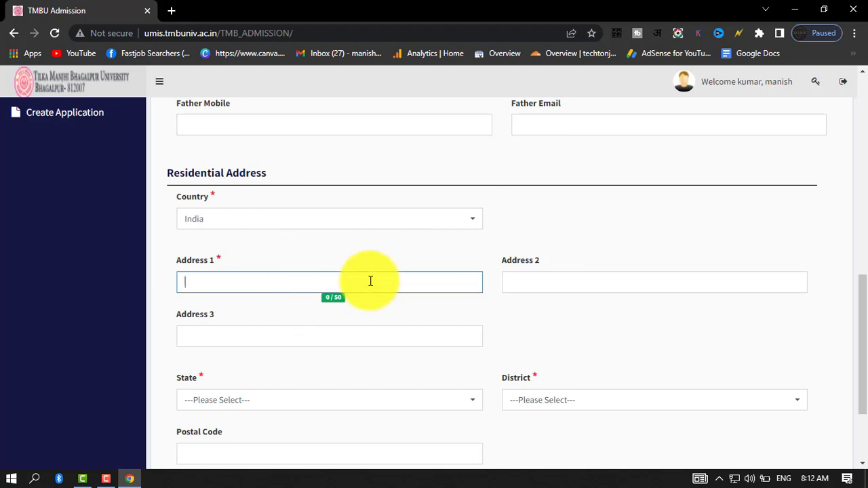
{"action": "left_click", "coordinate": [564, 278]}
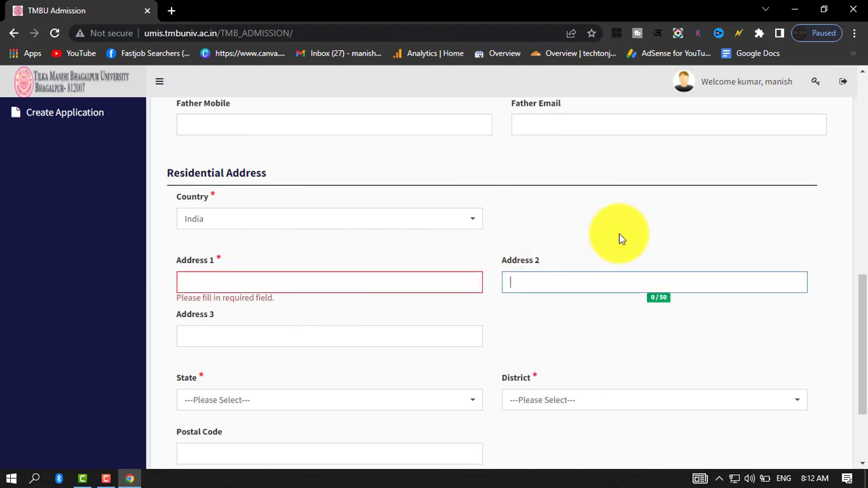
Set the state to Bihar and the district to Khagaria in the residential address
{"action": "scroll", "coordinate": [361, 247], "scroll_direction": "down", "scroll_amount": 2}
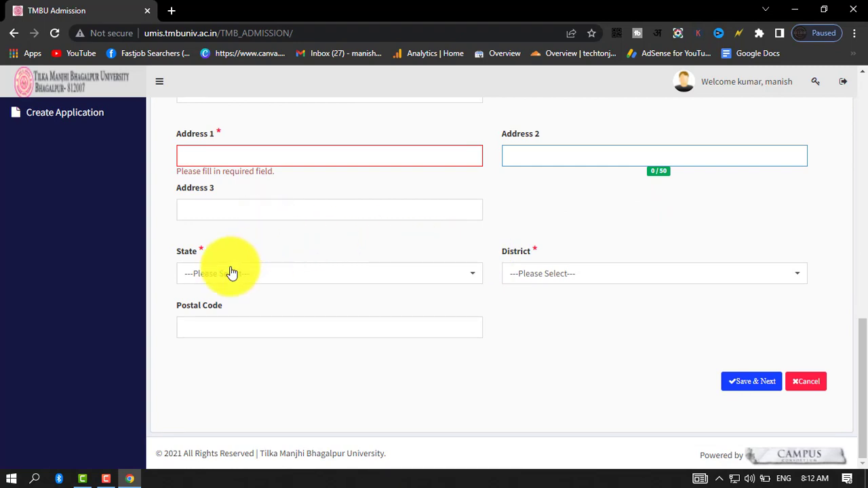
{"action": "left_click", "coordinate": [285, 281]}
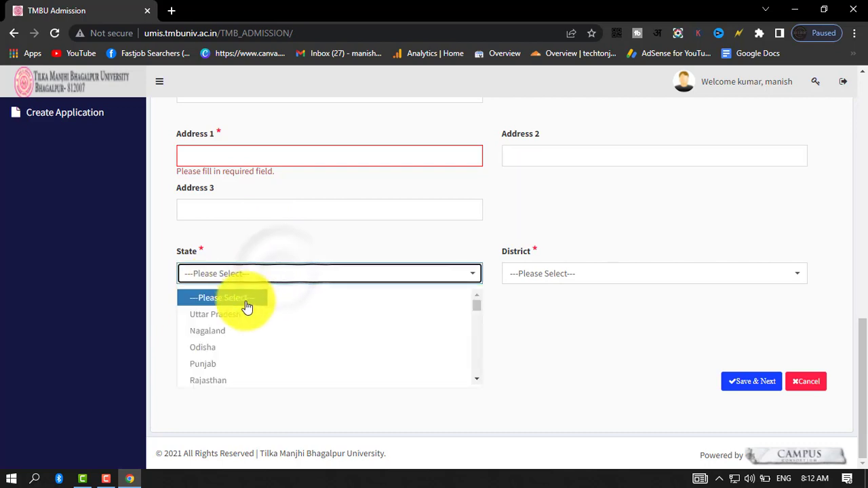
{"action": "scroll", "coordinate": [213, 343], "scroll_direction": "down", "scroll_amount": 2}
{"action": "scroll", "coordinate": [212, 345], "scroll_direction": "up", "scroll_amount": 5}
{"action": "left_click", "coordinate": [212, 347]}
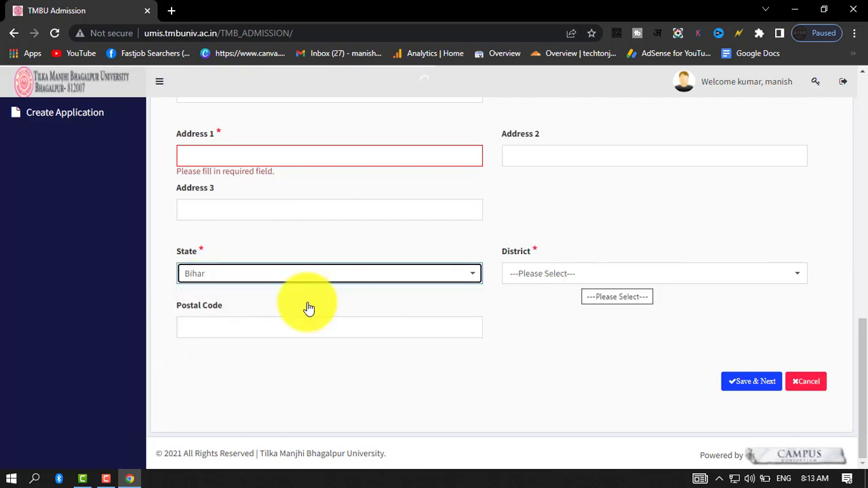
{"action": "left_click", "coordinate": [571, 283]}
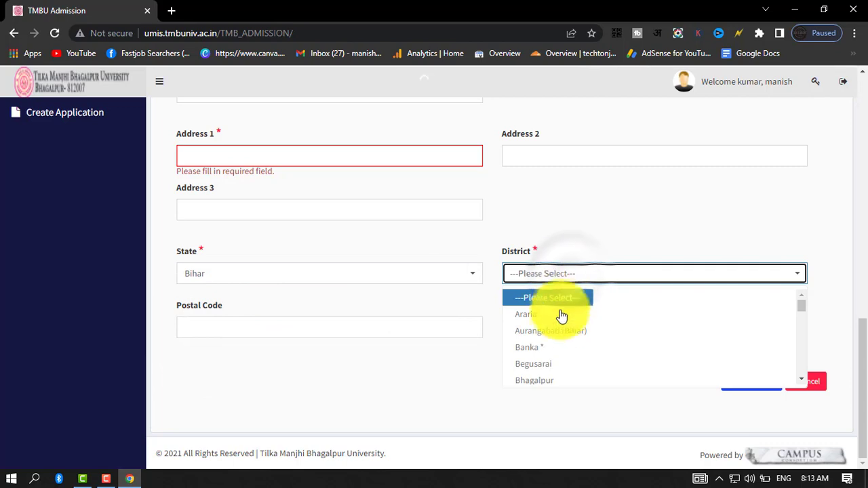
{"action": "scroll", "coordinate": [549, 361], "scroll_direction": "down", "scroll_amount": 1}
{"action": "scroll", "coordinate": [550, 362], "scroll_direction": "down", "scroll_amount": 3}
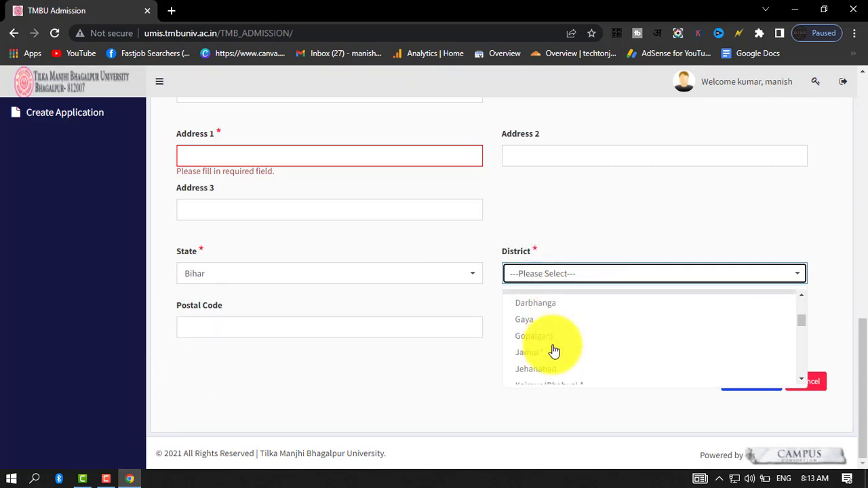
{"action": "left_click", "coordinate": [550, 358]}
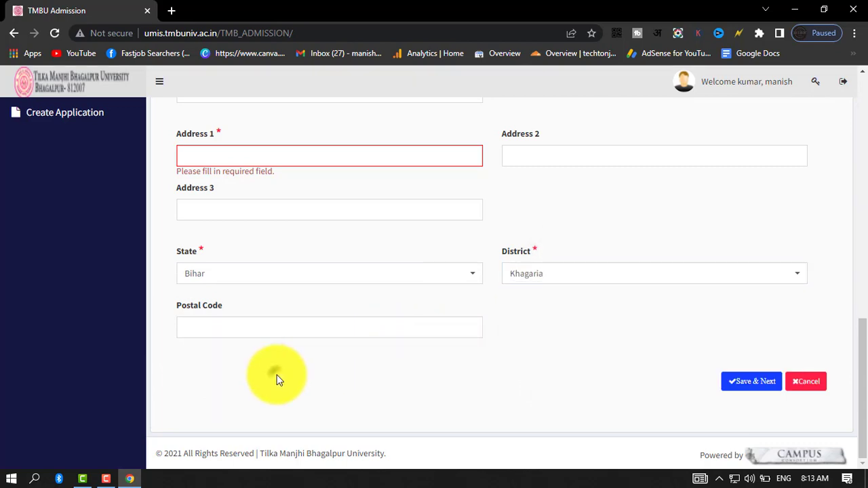
Examine the postal code field, then save the personal details and continue to the programme choice
{"action": "left_click", "coordinate": [271, 327]}
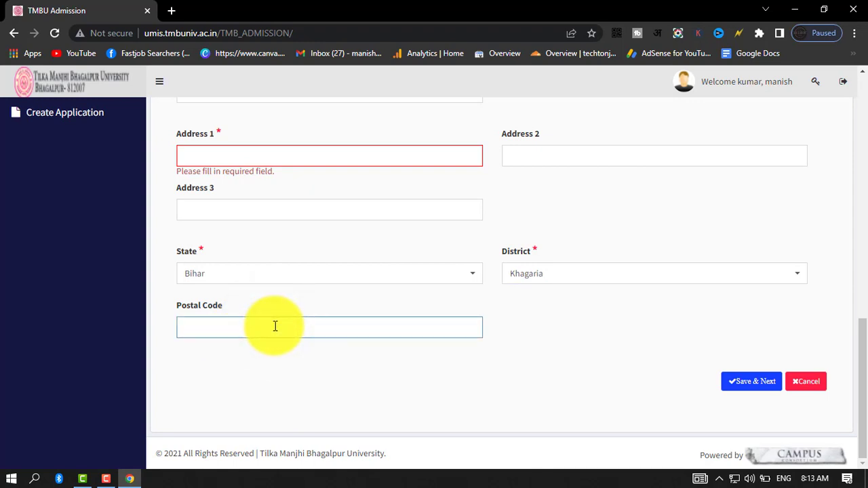
{"action": "left_click", "coordinate": [593, 316]}
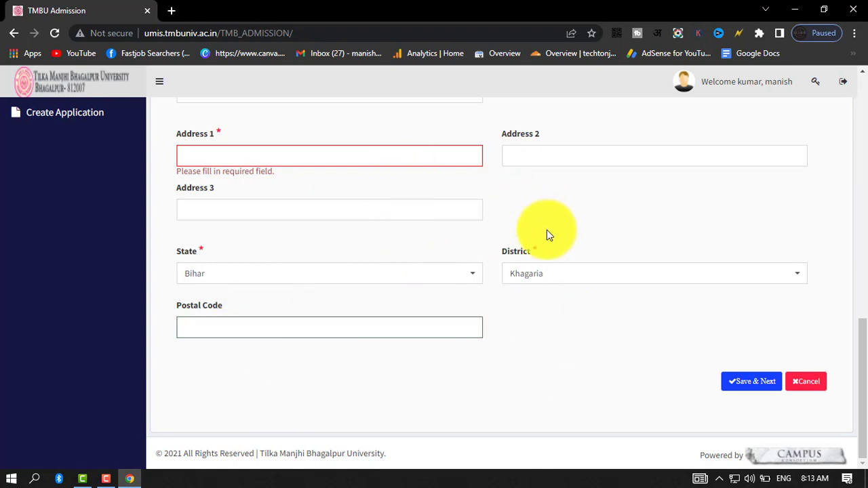
{"action": "left_click", "coordinate": [751, 385]}
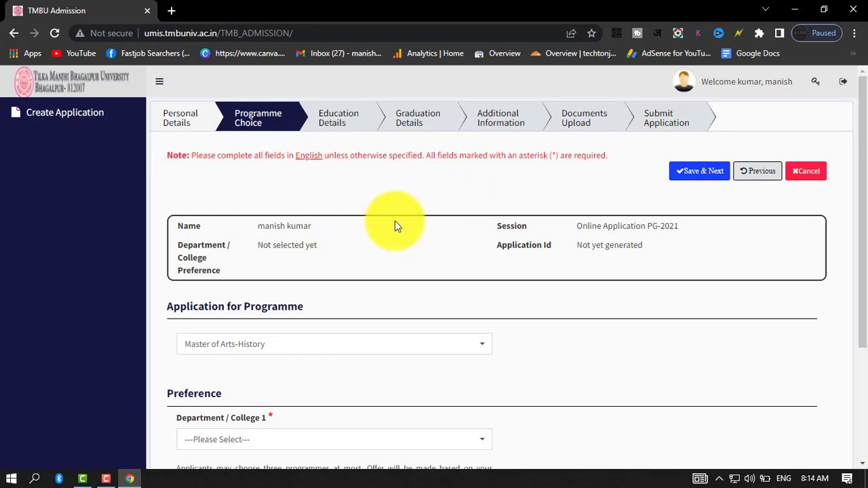
Examine the programme choice page, including the programme selected under Application for Programme
{"action": "scroll", "coordinate": [395, 220], "scroll_direction": "down", "scroll_amount": 4}
{"action": "scroll", "coordinate": [465, 264], "scroll_direction": "up", "scroll_amount": 4}
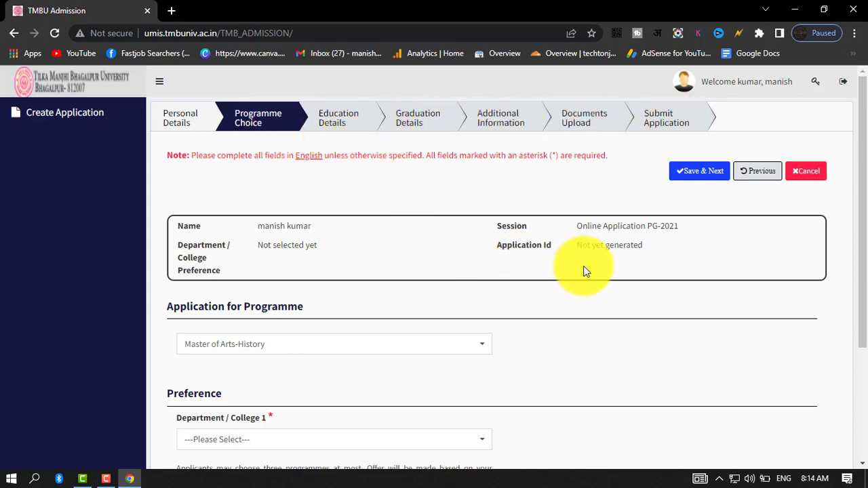
{"action": "scroll", "coordinate": [584, 265], "scroll_direction": "down", "scroll_amount": 2}
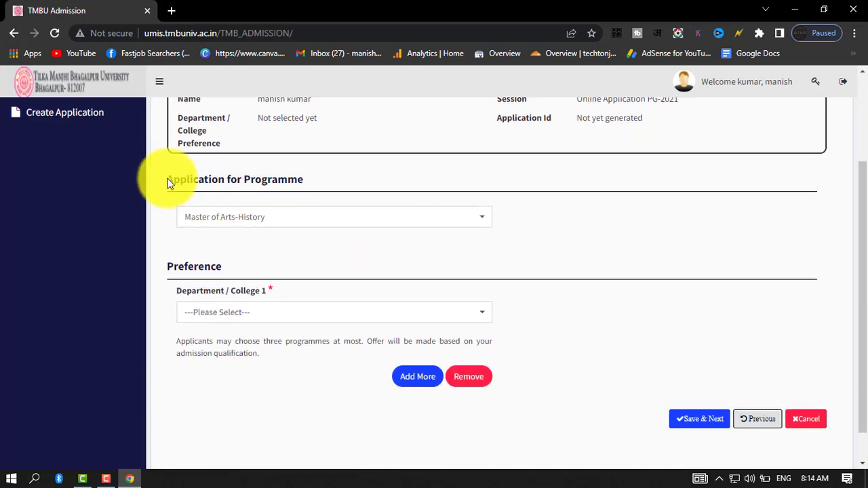
{"action": "left_click_drag", "start_coordinate": [169, 183], "coordinate": [351, 181]}
{"action": "left_click", "coordinate": [320, 221]}
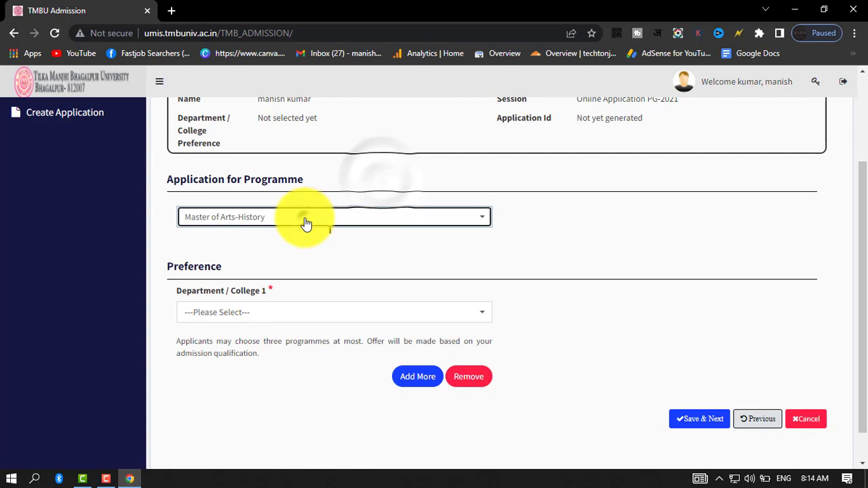
{"action": "left_click", "coordinate": [305, 224]}
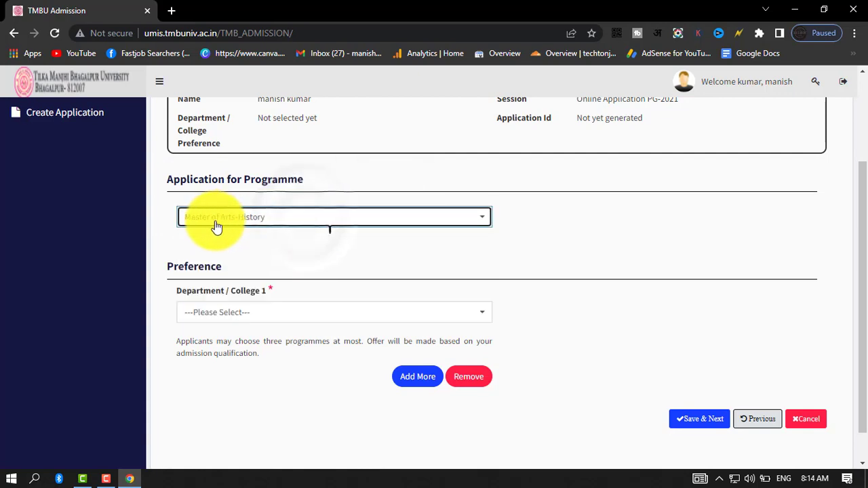
{"action": "left_click", "coordinate": [587, 233]}
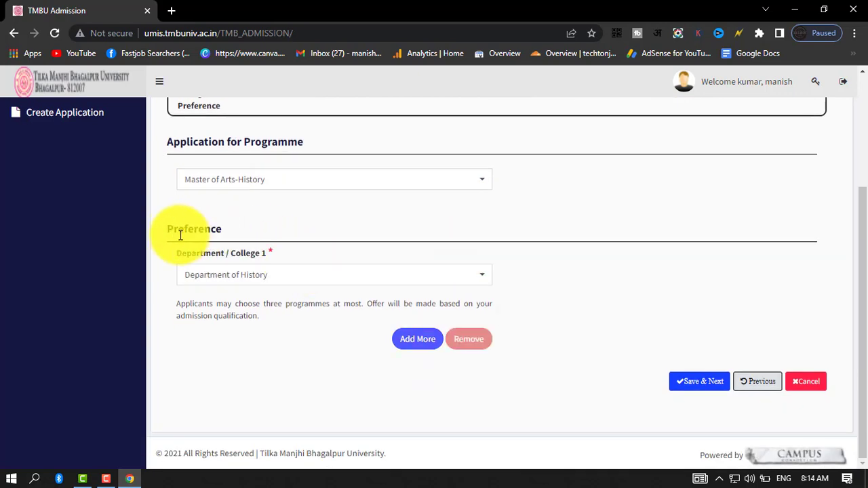
Choose Department of History as the first department/college preference, then save the programme choice and continue to the education details
{"action": "left_click_drag", "start_coordinate": [171, 229], "coordinate": [271, 226]}
{"action": "left_click", "coordinate": [272, 227]}
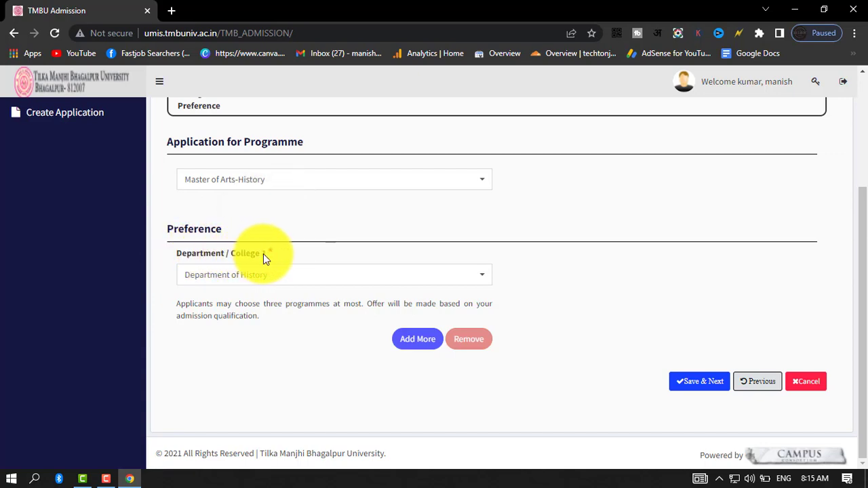
{"action": "left_click", "coordinate": [278, 278]}
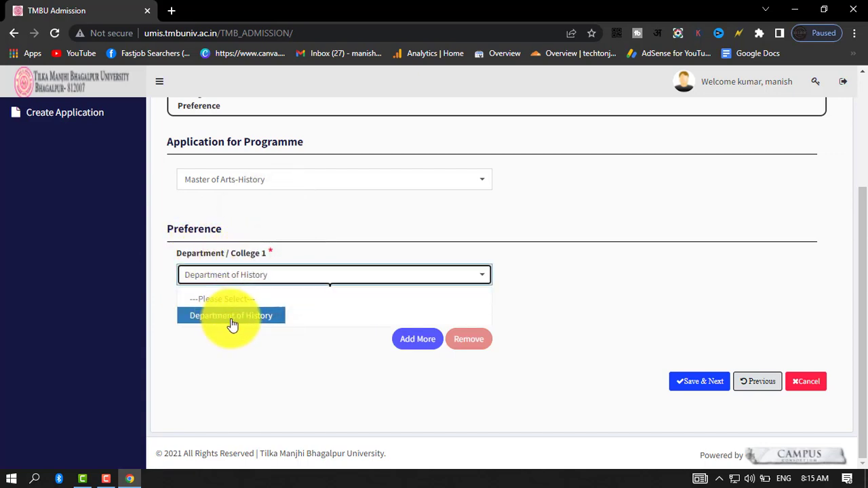
{"action": "left_click", "coordinate": [549, 290]}
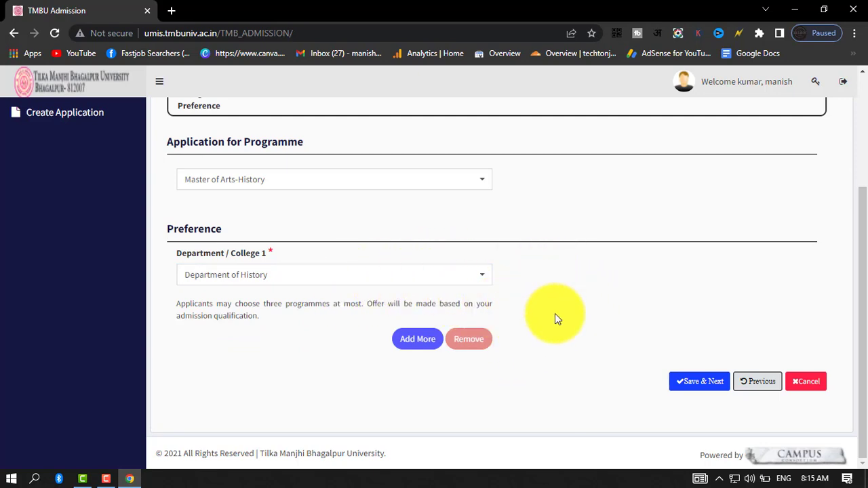
{"action": "left_click", "coordinate": [701, 382]}
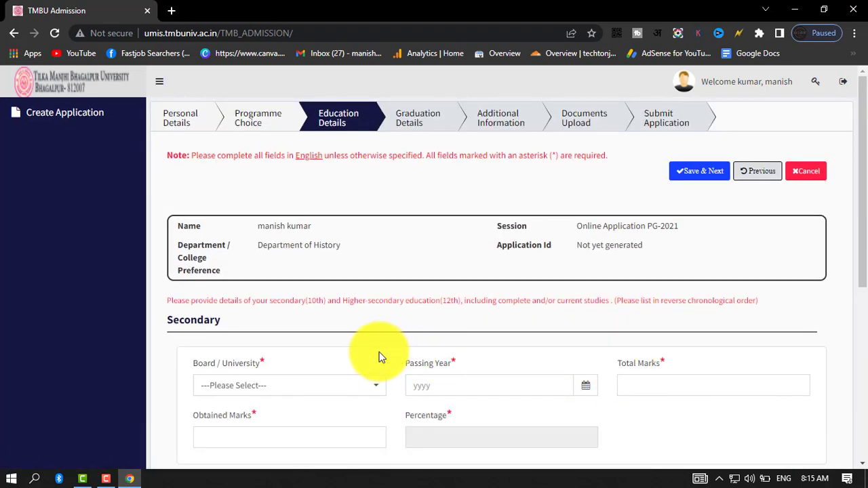
Examine the fields required in the Secondary and Post-Secondary sections of the education details
{"action": "scroll", "coordinate": [379, 347], "scroll_direction": "down", "scroll_amount": 1}
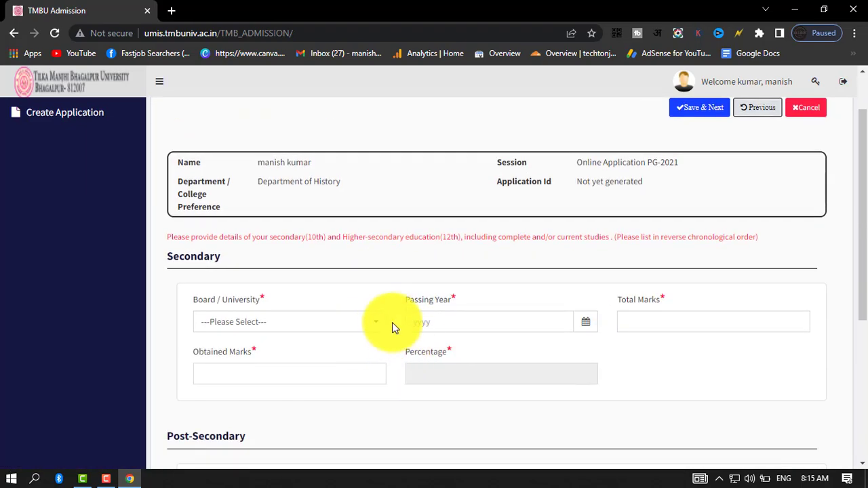
{"action": "scroll", "coordinate": [386, 324], "scroll_direction": "down", "scroll_amount": 1}
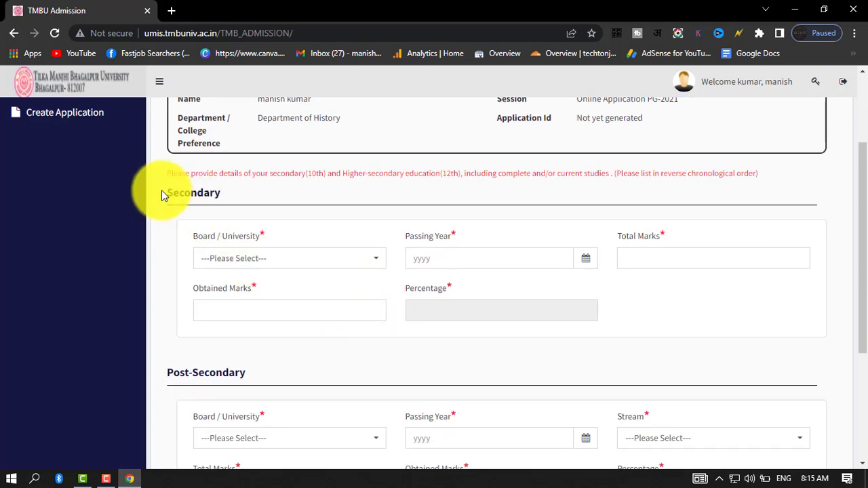
{"action": "mouse_move", "coordinate": [161, 192]}
{"action": "left_mouse_down"}
{"action": "mouse_move", "coordinate": [273, 195]}
{"action": "mouse_move", "coordinate": [156, 183]}
{"action": "left_mouse_up"}
{"action": "scroll", "coordinate": [277, 196], "scroll_direction": "down", "scroll_amount": 1}
{"action": "scroll", "coordinate": [277, 196], "scroll_direction": "down", "scroll_amount": 2}
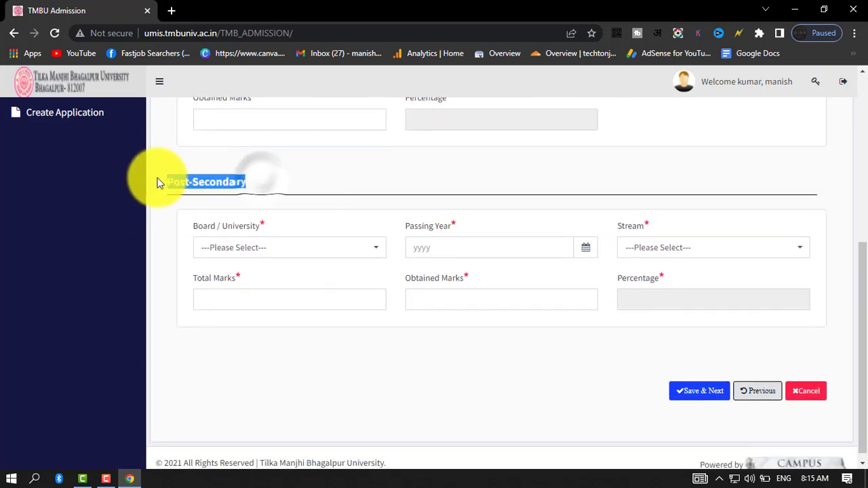
{"action": "left_click", "coordinate": [264, 180]}
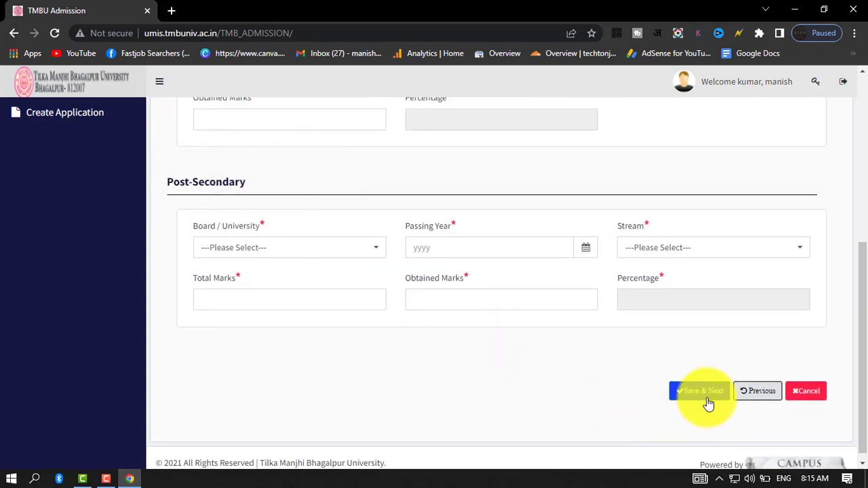
{"action": "scroll", "coordinate": [483, 385], "scroll_direction": "up", "scroll_amount": 2}
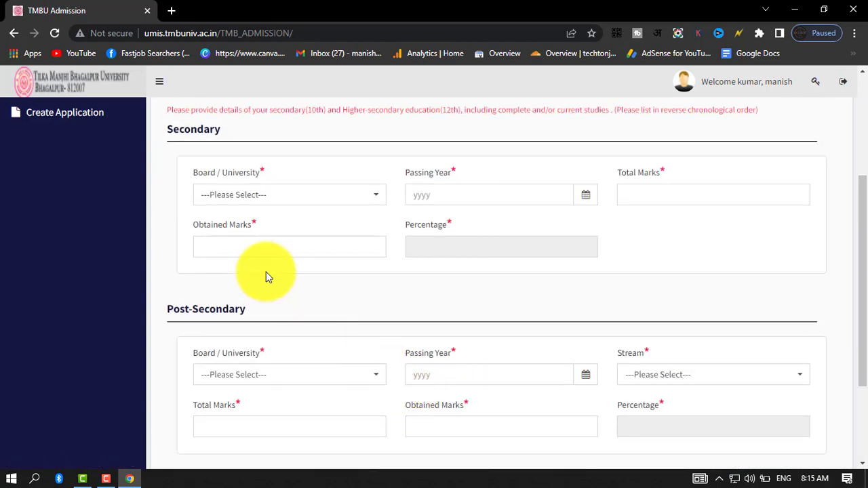
Fill in the secondary education: Bihar School Examination Board, passing year 2015, total marks 500 and obtained marks 342
{"action": "left_click", "coordinate": [315, 197]}
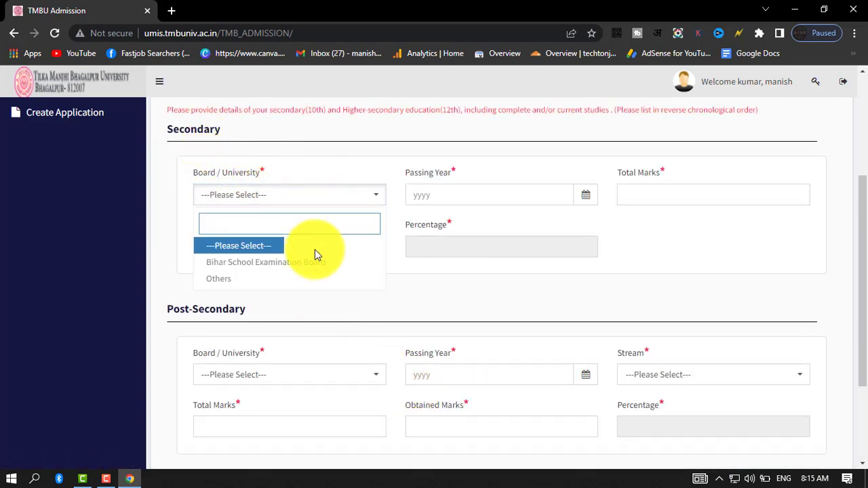
{"action": "left_click", "coordinate": [289, 263]}
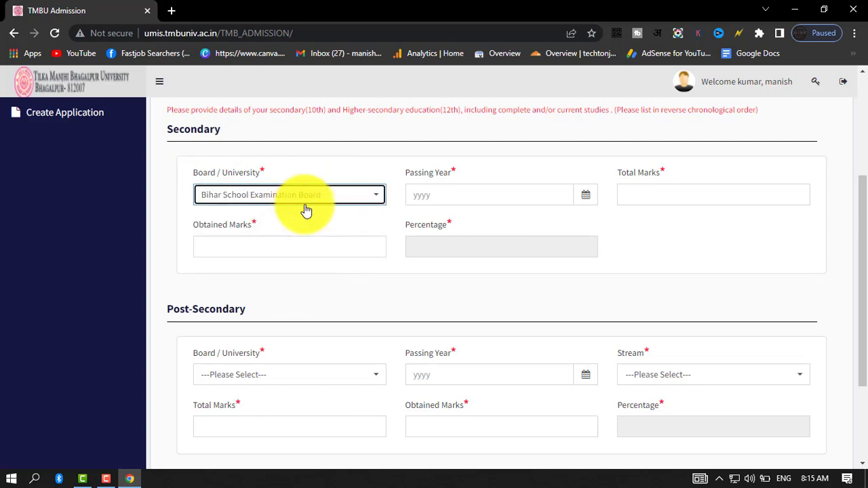
{"action": "left_click", "coordinate": [458, 192]}
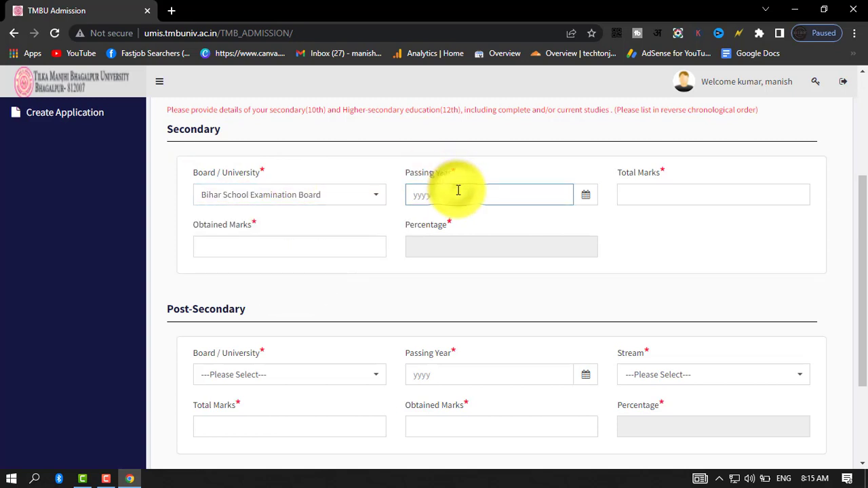
{"action": "type", "text": "2015"}
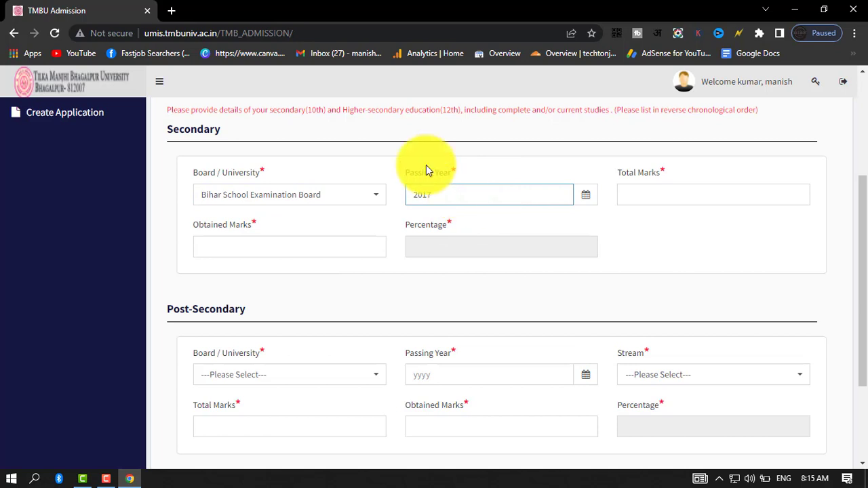
{"action": "left_click", "coordinate": [639, 191]}
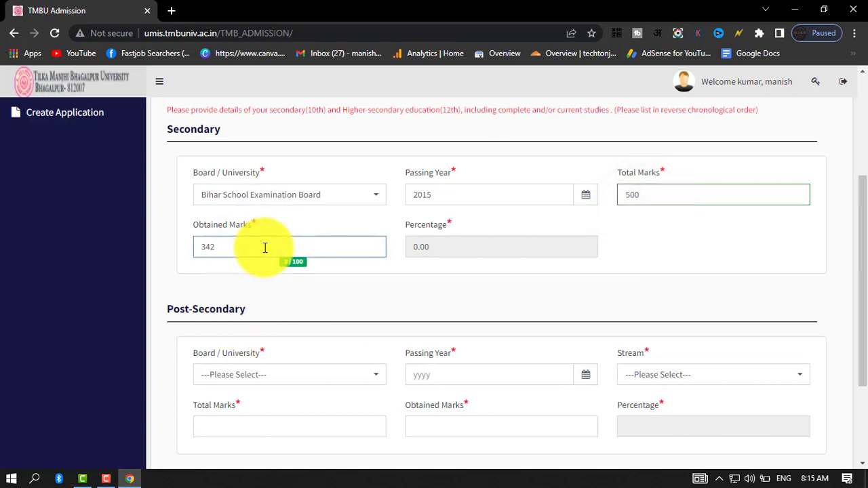
{"action": "left_click", "coordinate": [390, 287]}
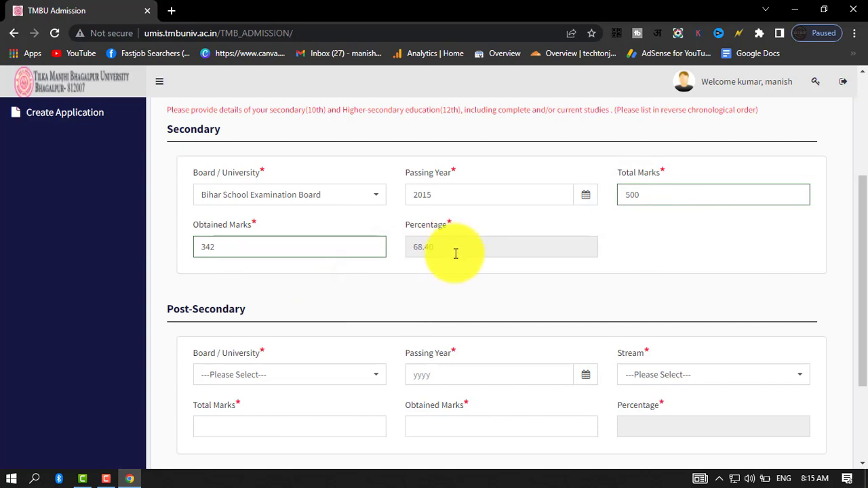
Set the post-secondary board to Bihar School Examination Board, the passing year to 2017 and the stream to Science
{"action": "scroll", "coordinate": [402, 283], "scroll_direction": "down", "scroll_amount": 3}
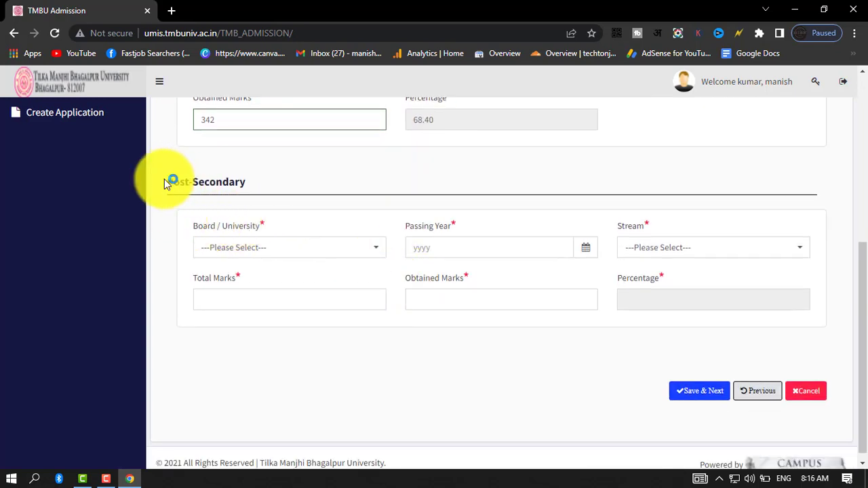
{"action": "left_click_drag", "start_coordinate": [164, 179], "coordinate": [316, 178]}
{"action": "left_click", "coordinate": [301, 201]}
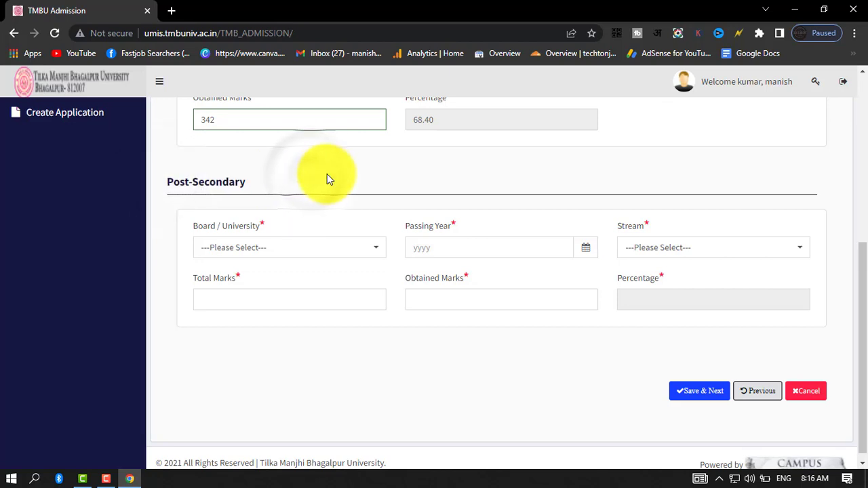
{"action": "left_click", "coordinate": [268, 254]}
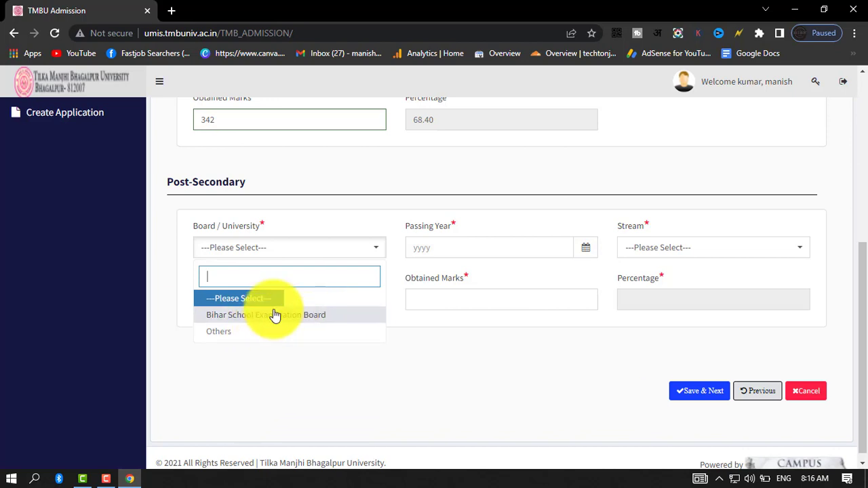
{"action": "left_click", "coordinate": [322, 317]}
{"action": "left_click", "coordinate": [468, 244]}
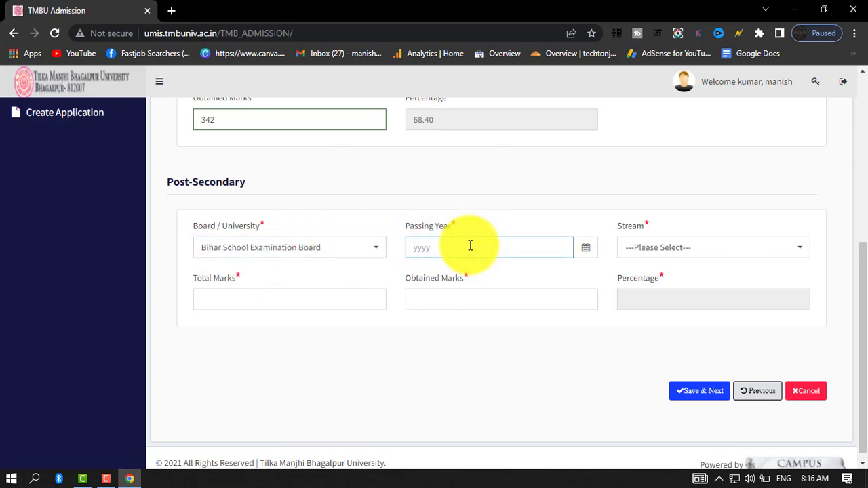
{"action": "type", "text": "2017"}
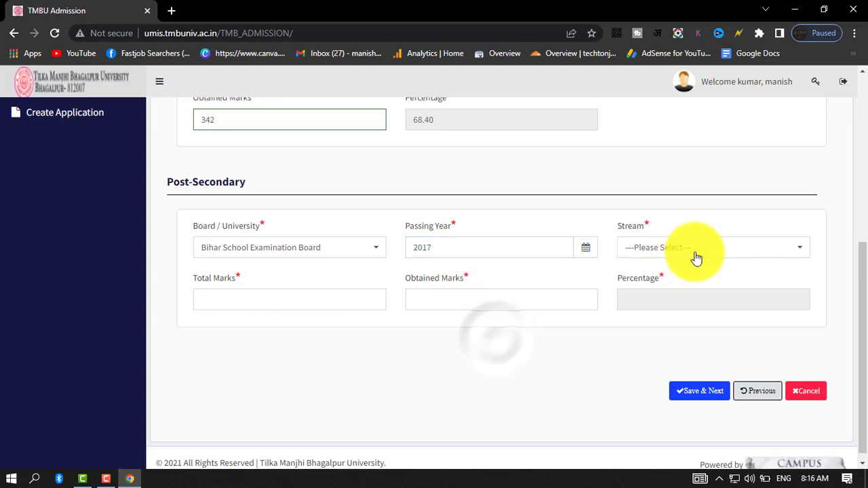
{"action": "left_click", "coordinate": [691, 252]}
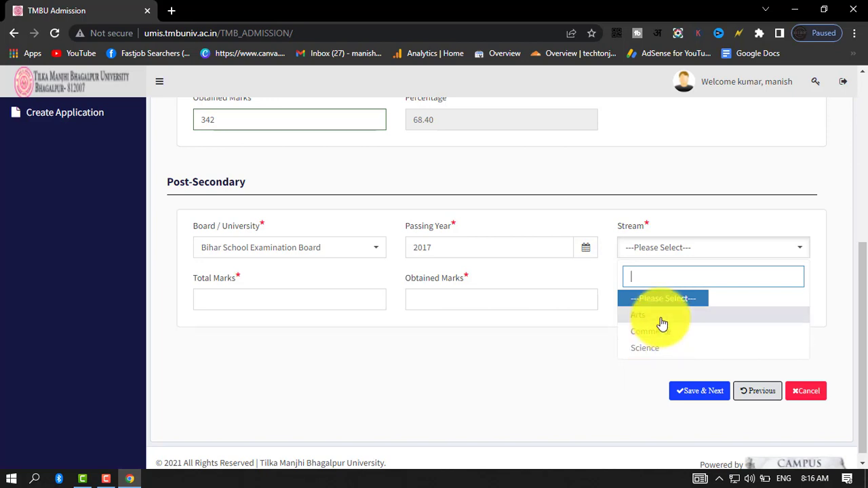
{"action": "left_click", "coordinate": [656, 349]}
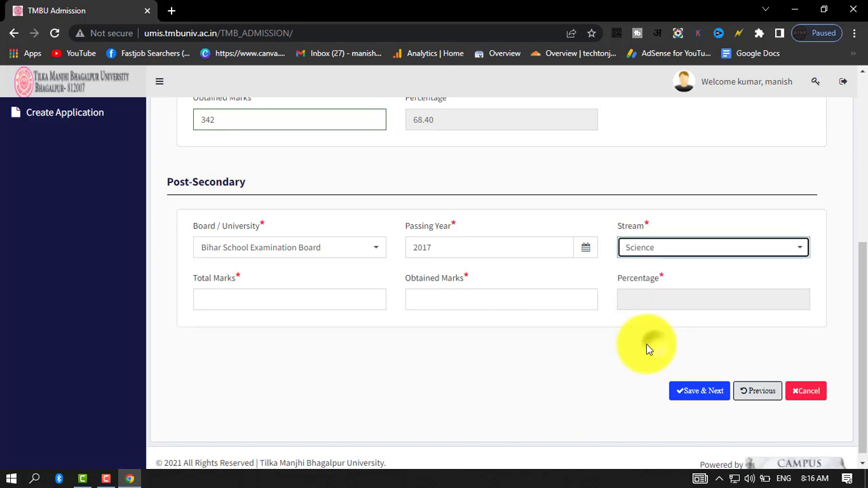
Enter post-secondary total marks 500 and obtained marks 384, then save the education details and continue to the graduation details
{"action": "left_click", "coordinate": [235, 295]}
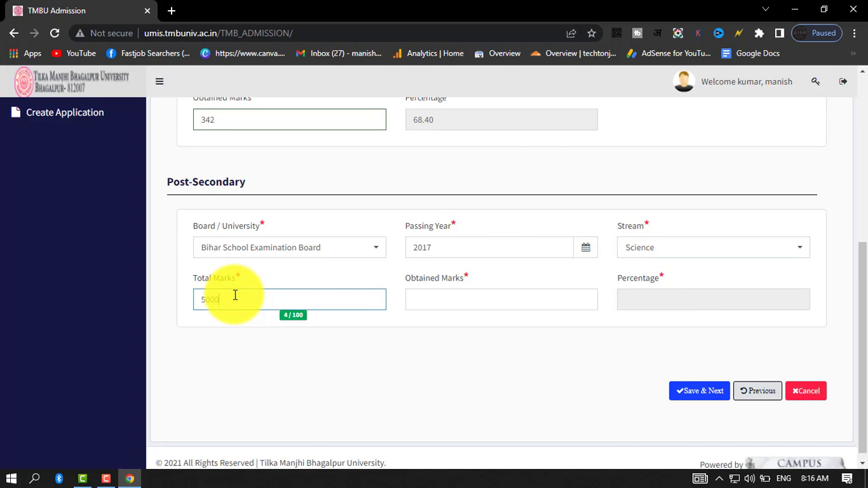
{"action": "left_click", "coordinate": [489, 304]}
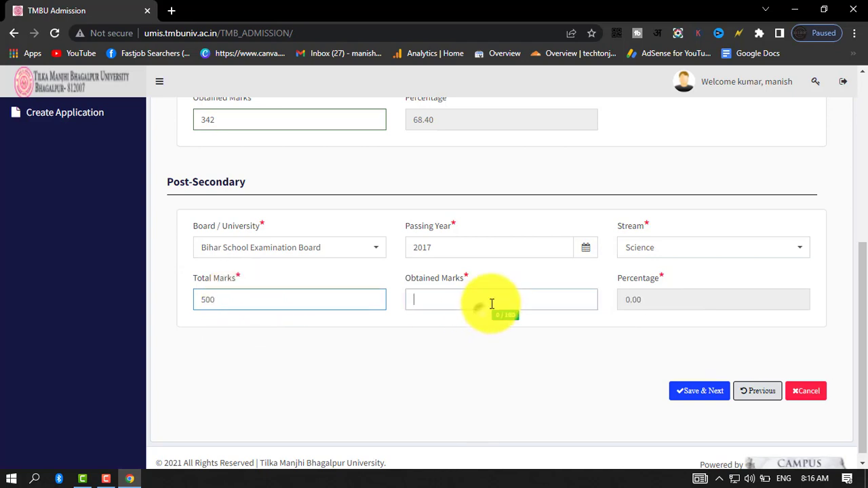
{"action": "type", "text": "384"}
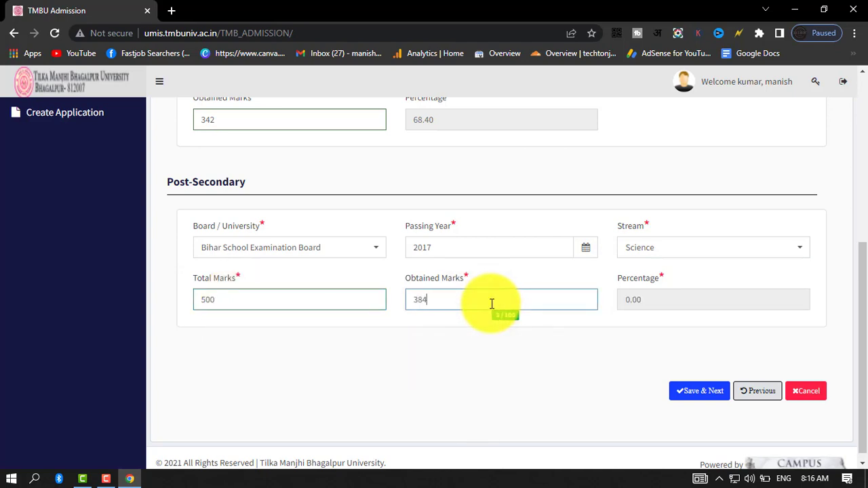
{"action": "left_click", "coordinate": [539, 381]}
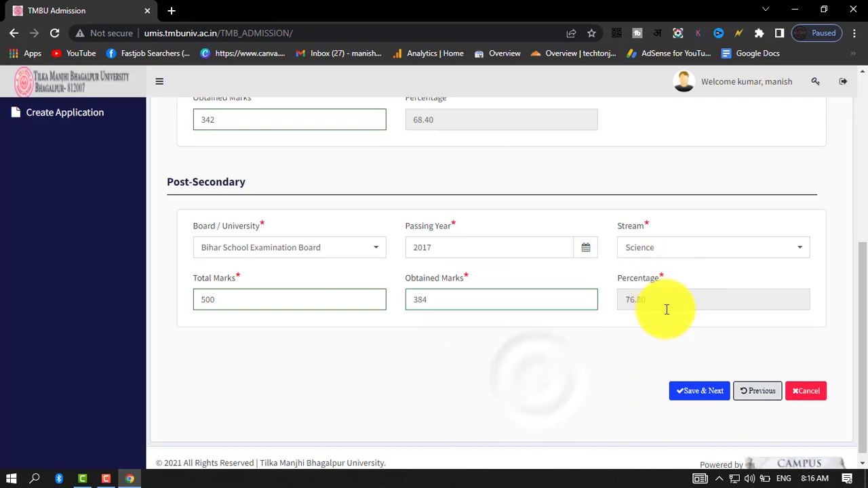
{"action": "left_click", "coordinate": [699, 393]}
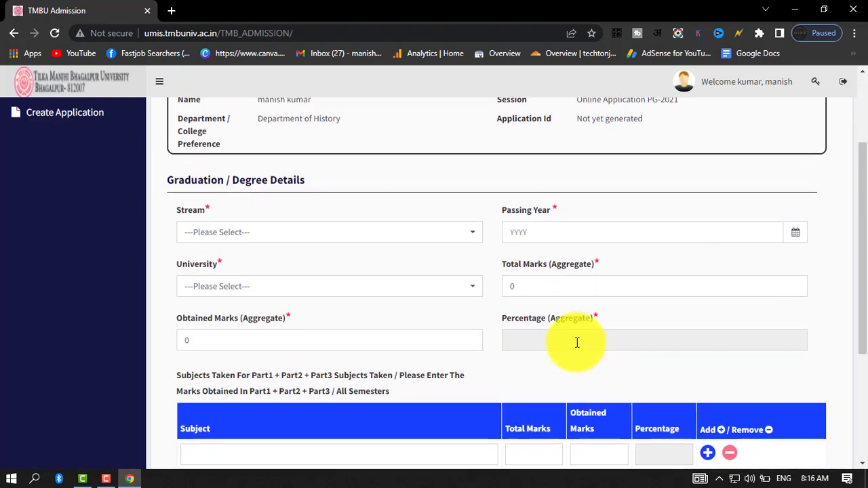
Set the graduation stream to B.Arts and the passing year to 2021
{"action": "scroll", "coordinate": [576, 342], "scroll_direction": "up", "scroll_amount": 2}
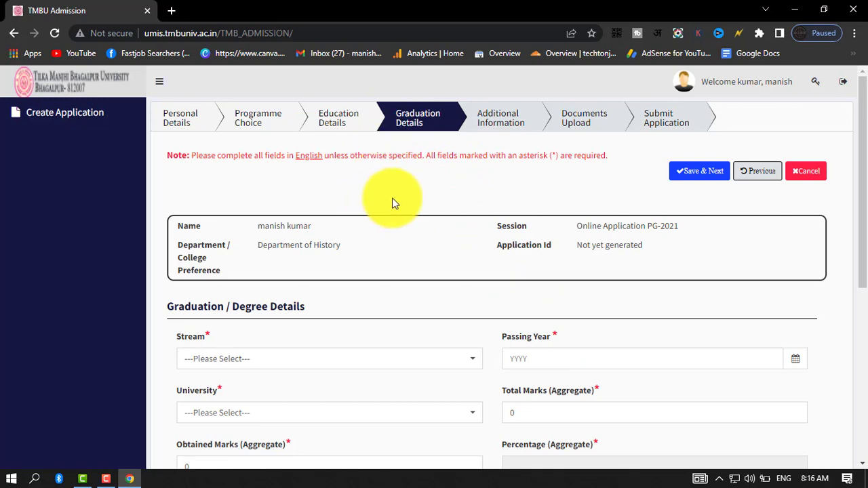
{"action": "scroll", "coordinate": [405, 272], "scroll_direction": "down", "scroll_amount": 2}
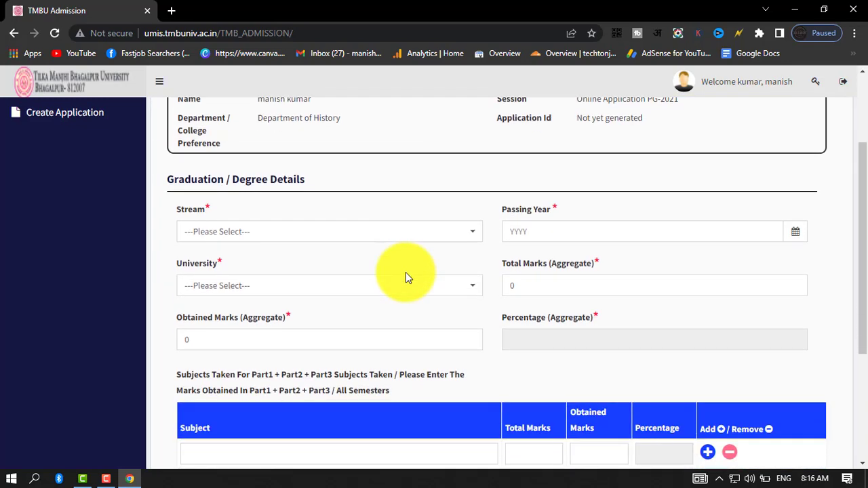
{"action": "left_click", "coordinate": [269, 232]}
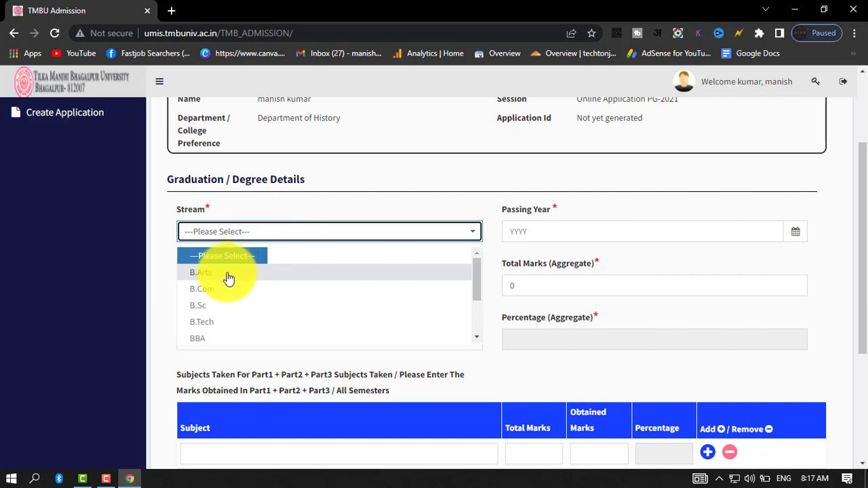
{"action": "left_click", "coordinate": [229, 276]}
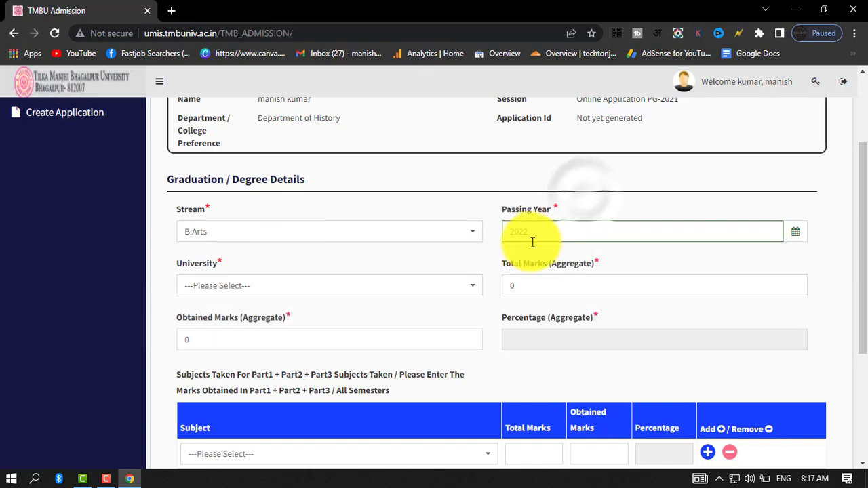
{"action": "left_click_drag", "start_coordinate": [539, 235], "coordinate": [512, 234]}
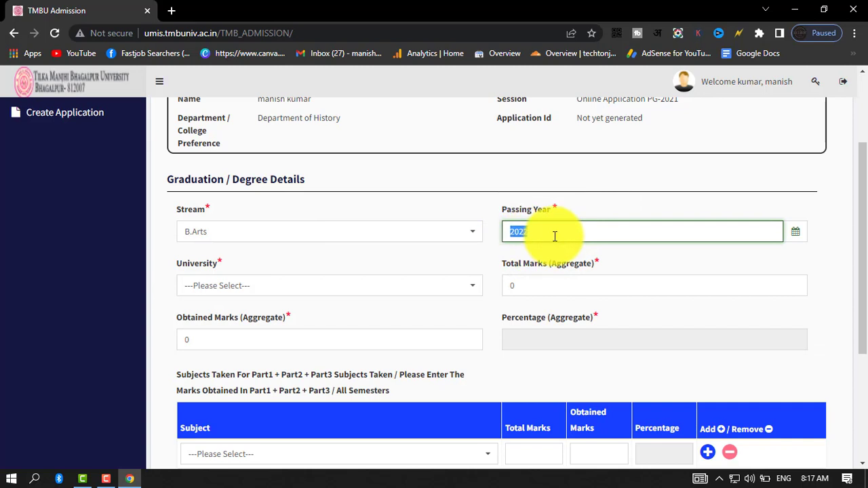
{"action": "type", "text": "2021"}
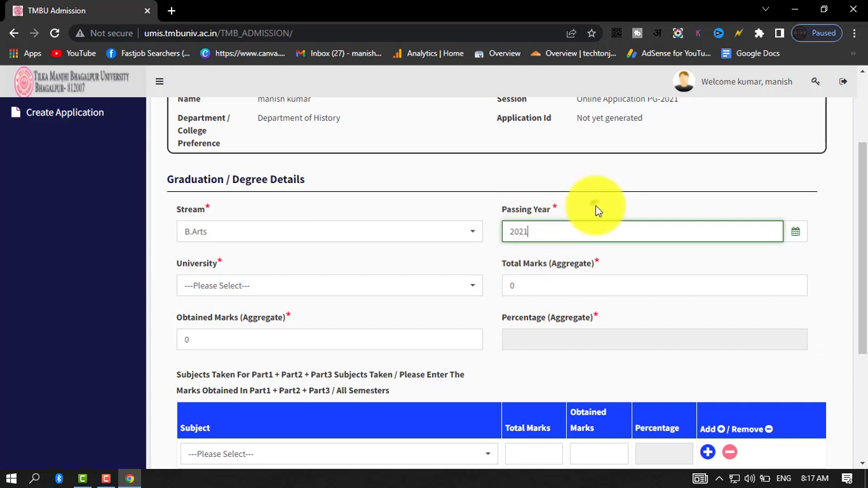
Select Tilka Manjhi Bhagalpur University, Bhagalpur as the graduation university and enter aggregate total marks 600 and obtained marks 500
{"action": "left_click", "coordinate": [263, 280]}
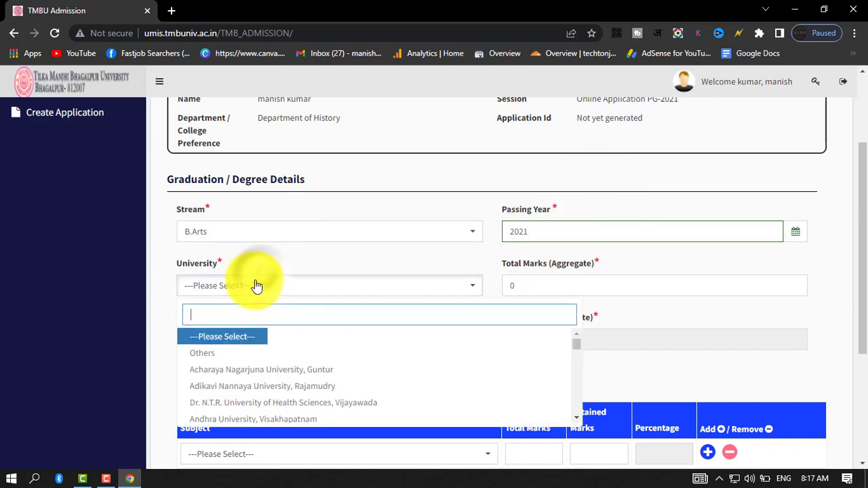
{"action": "scroll", "coordinate": [349, 388], "scroll_direction": "down", "scroll_amount": 3}
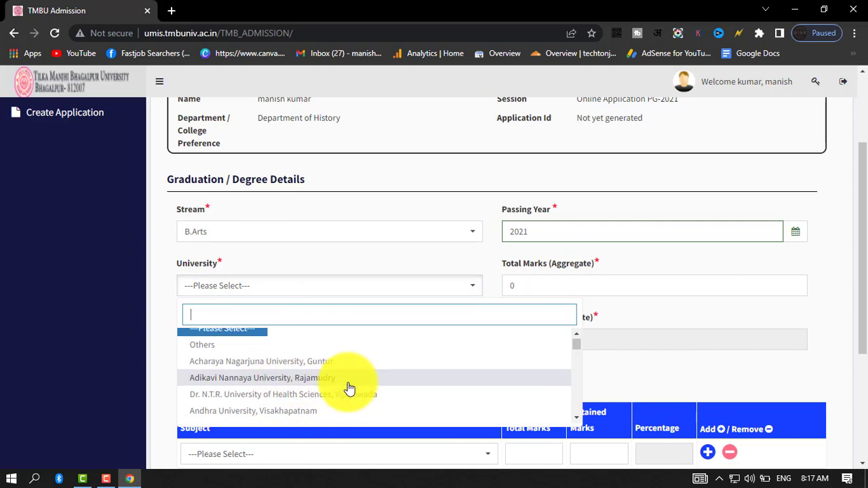
{"action": "scroll", "coordinate": [349, 388], "scroll_direction": "up", "scroll_amount": 3}
{"action": "scroll", "coordinate": [350, 388], "scroll_direction": "down", "scroll_amount": 10}
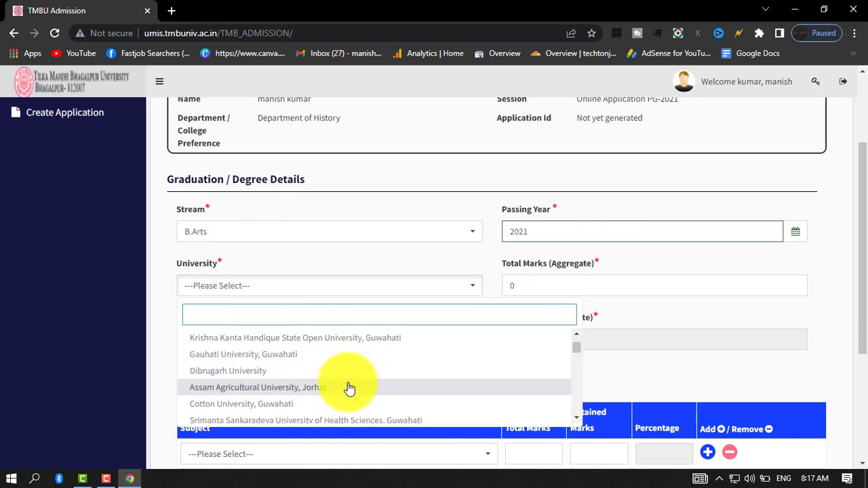
{"action": "scroll", "coordinate": [349, 388], "scroll_direction": "down", "scroll_amount": 15}
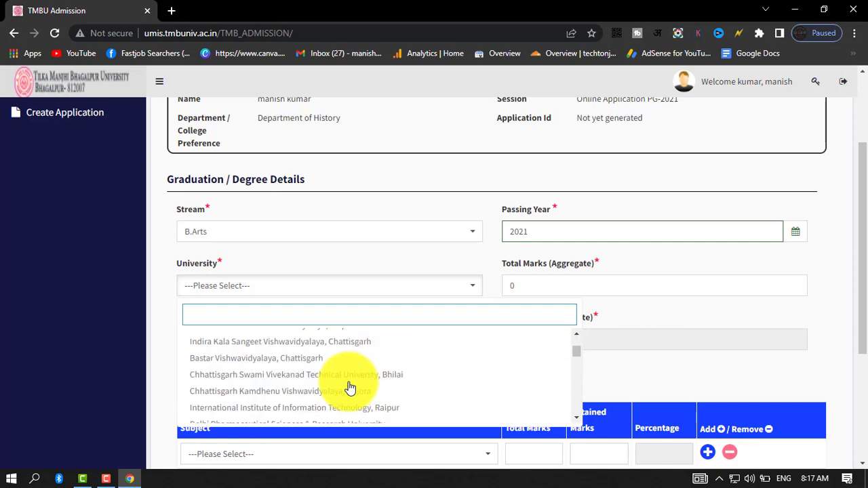
{"action": "scroll", "coordinate": [350, 383], "scroll_direction": "up", "scroll_amount": 10}
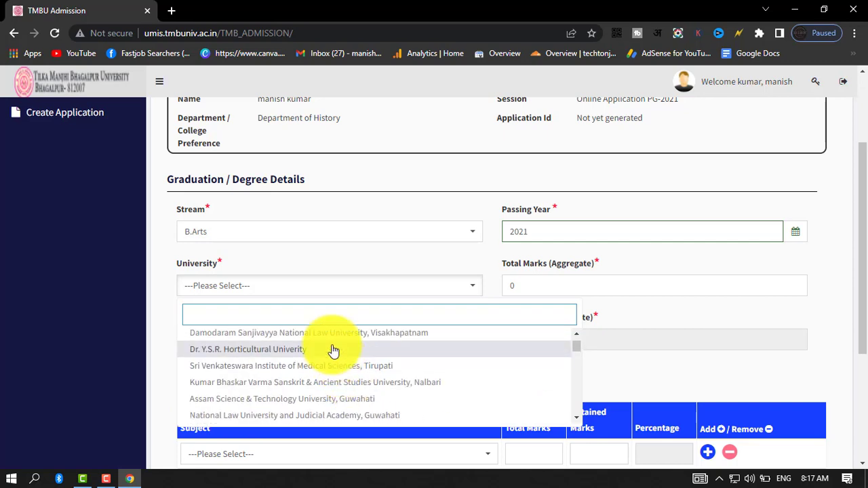
{"action": "type", "text": "tilka"}
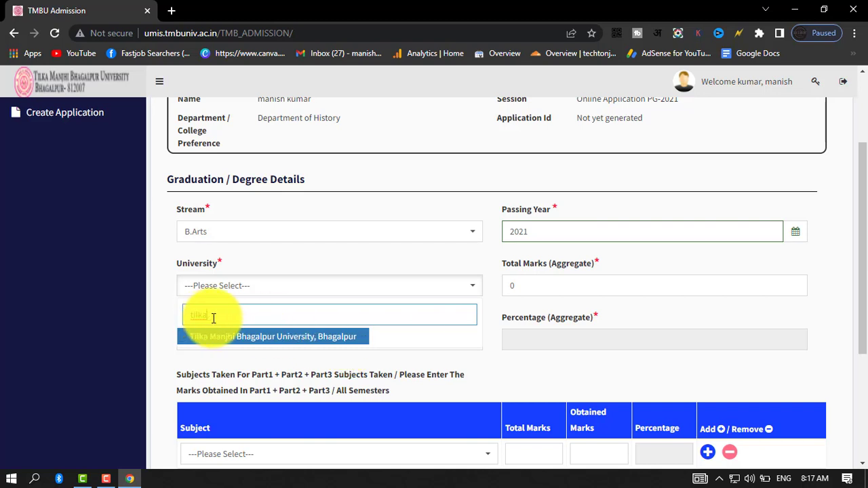
{"action": "left_click", "coordinate": [337, 337]}
{"action": "left_click", "coordinate": [517, 280]}
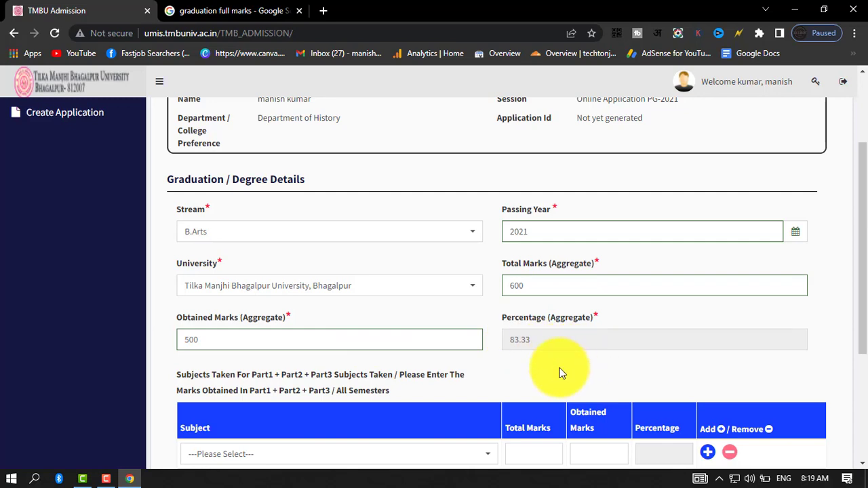
Enter Hindi (HIND) as the first graduation subject with total marks 600 and obtained marks 350
{"action": "scroll", "coordinate": [559, 368], "scroll_direction": "down", "scroll_amount": 3}
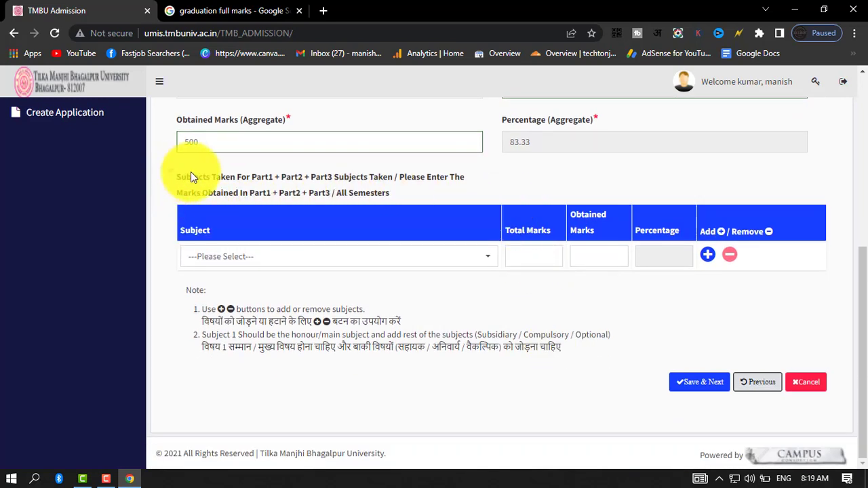
{"action": "left_click_drag", "start_coordinate": [191, 176], "coordinate": [518, 174]}
{"action": "left_click", "coordinate": [518, 173]}
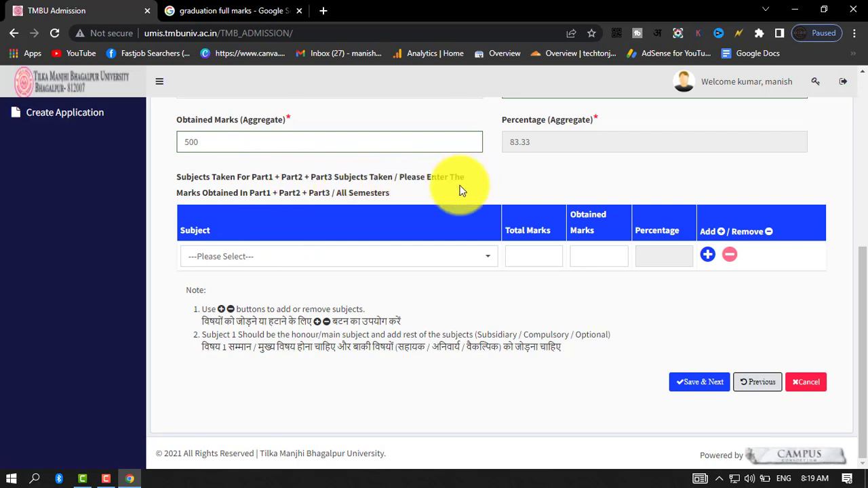
{"action": "left_click", "coordinate": [304, 256]}
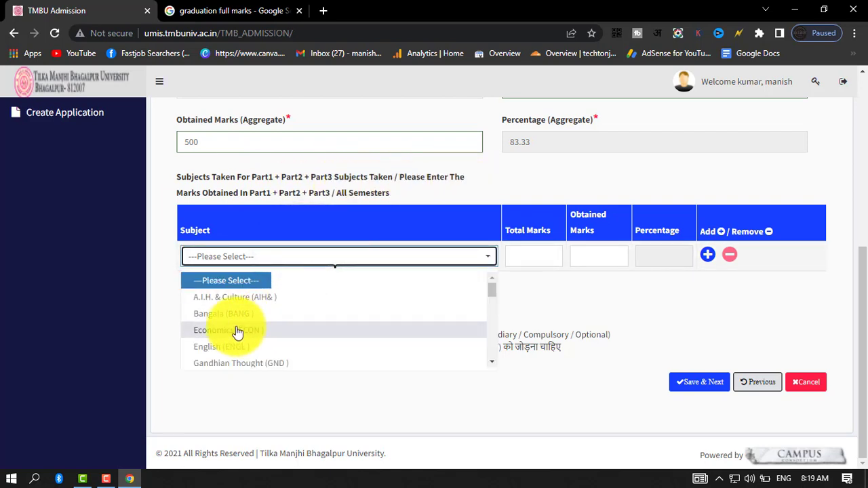
{"action": "scroll", "coordinate": [237, 331], "scroll_direction": "down", "scroll_amount": 5}
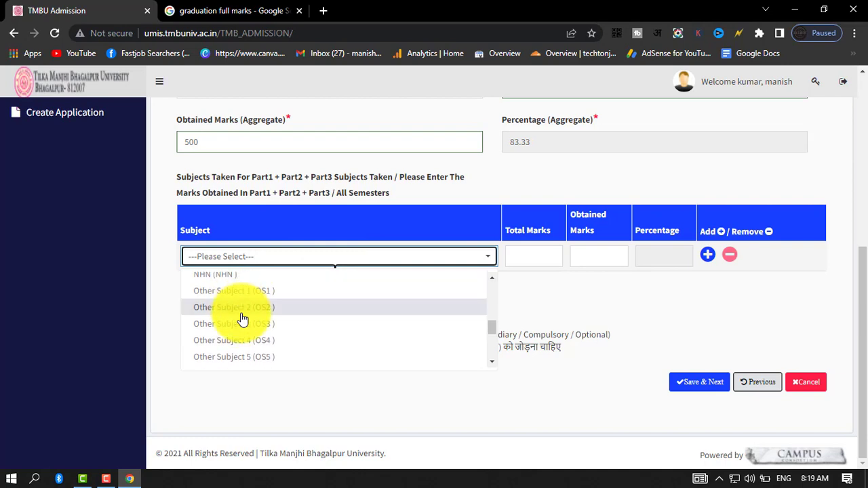
{"action": "scroll", "coordinate": [242, 319], "scroll_direction": "up", "scroll_amount": 5}
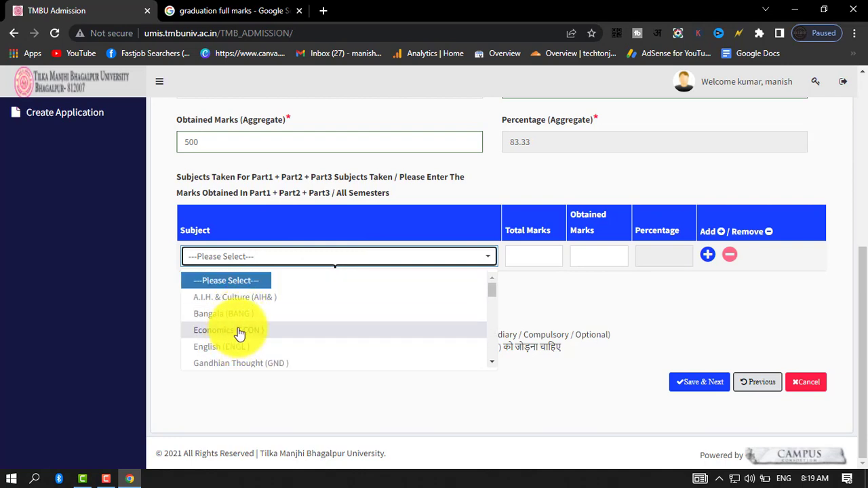
{"action": "scroll", "coordinate": [261, 344], "scroll_direction": "down", "scroll_amount": 1}
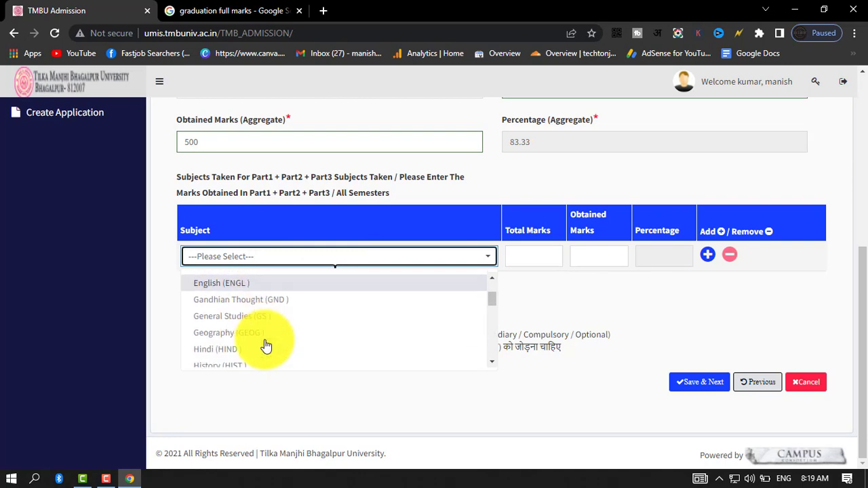
{"action": "left_click", "coordinate": [234, 349]}
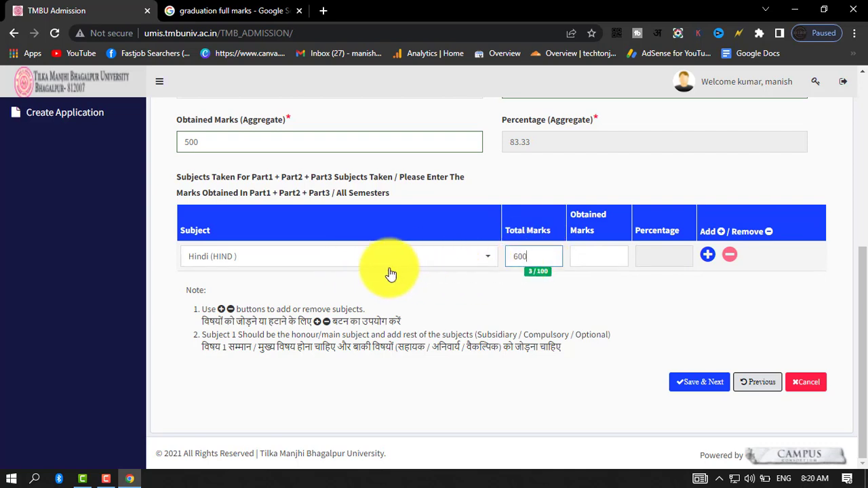
{"action": "left_click", "coordinate": [323, 282]}
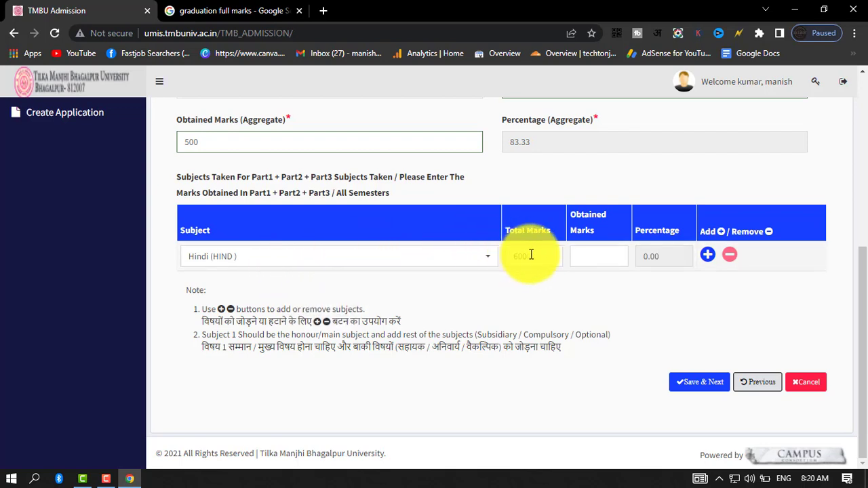
{"action": "left_click", "coordinate": [599, 255]}
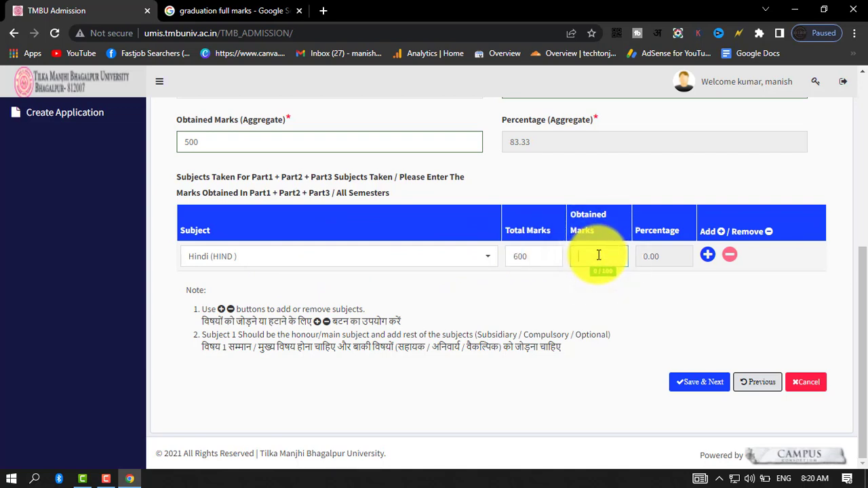
{"action": "left_click", "coordinate": [663, 284]}
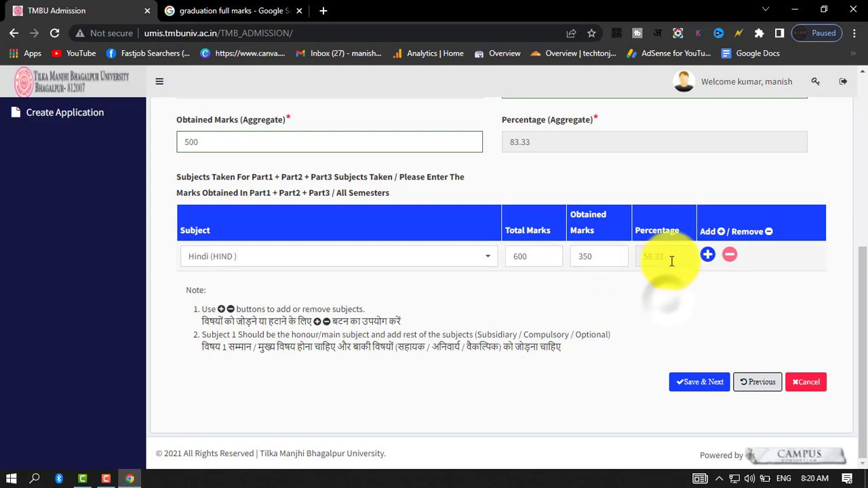
Add Political Science (POLI) as the second graduation subject with total marks 200 and obtained marks 90
{"action": "left_click", "coordinate": [708, 256]}
{"action": "left_click", "coordinate": [265, 286]}
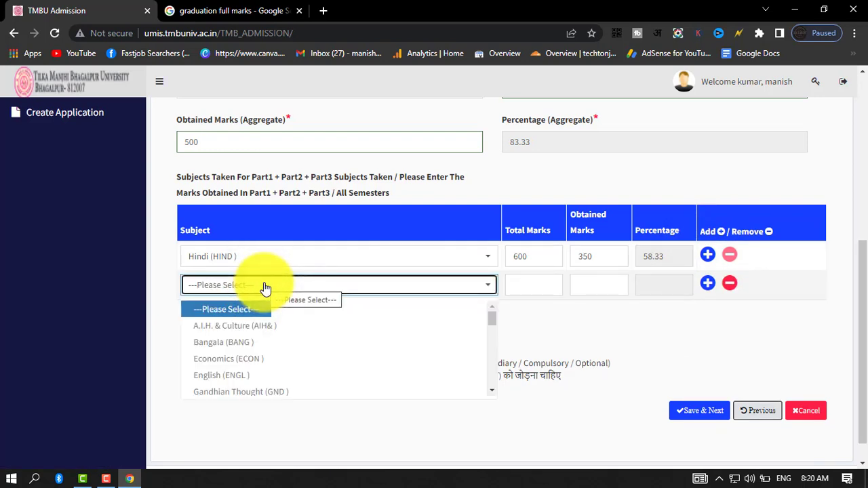
{"action": "scroll", "coordinate": [274, 373], "scroll_direction": "down", "scroll_amount": 2}
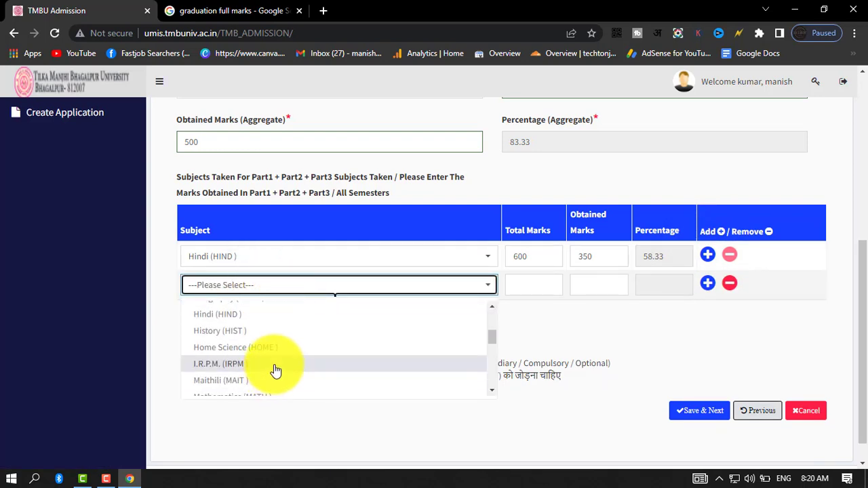
{"action": "left_click", "coordinate": [171, 272]}
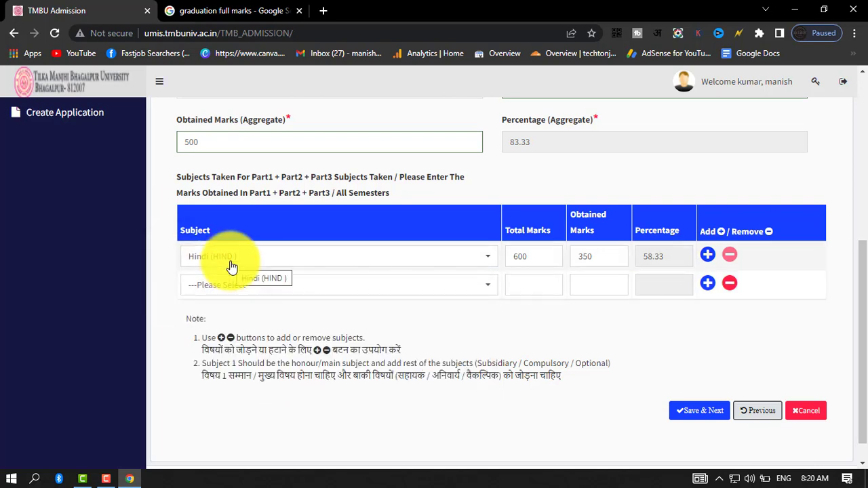
{"action": "left_click", "coordinate": [251, 286]}
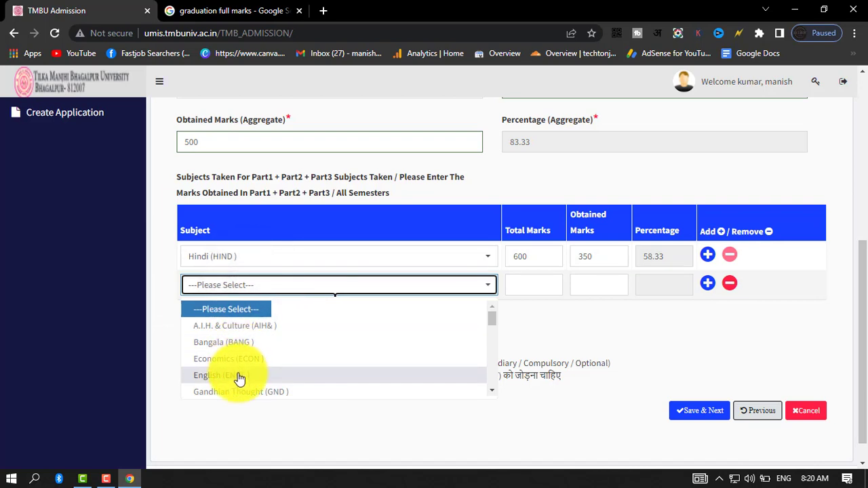
{"action": "scroll", "coordinate": [261, 376], "scroll_direction": "down", "scroll_amount": 5}
{"action": "left_click", "coordinate": [259, 366]}
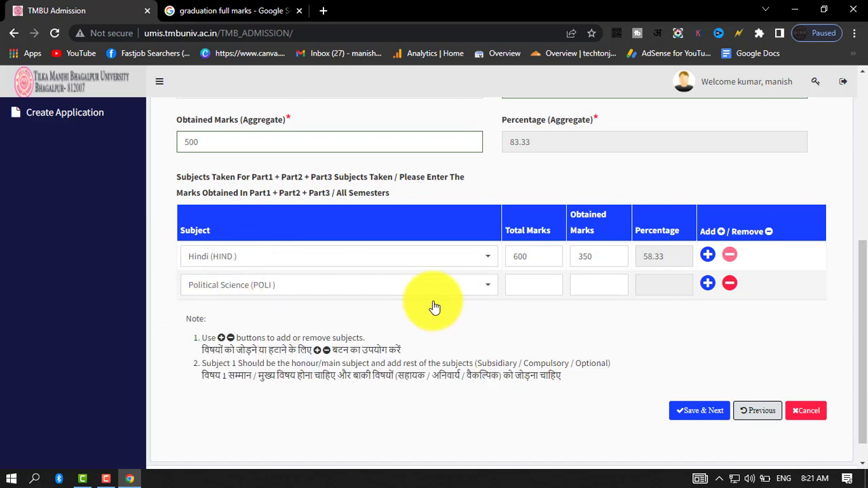
{"action": "left_click", "coordinate": [537, 281]}
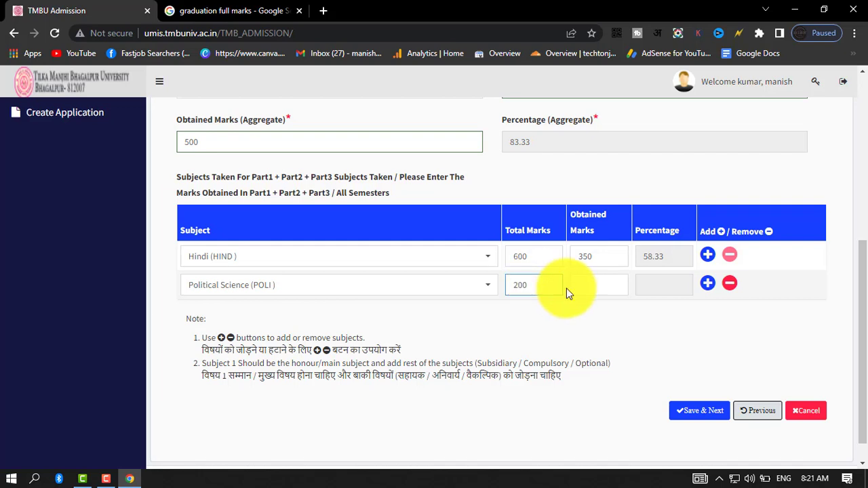
{"action": "left_click", "coordinate": [594, 279]}
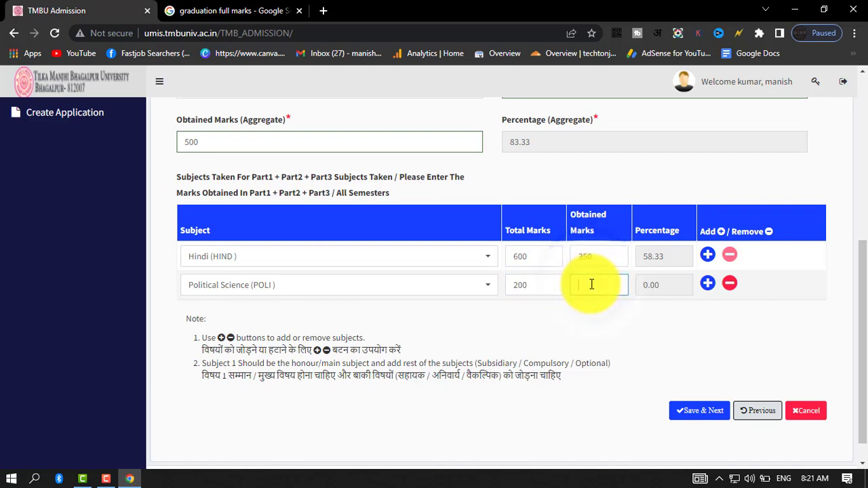
{"action": "type", "text": "90"}
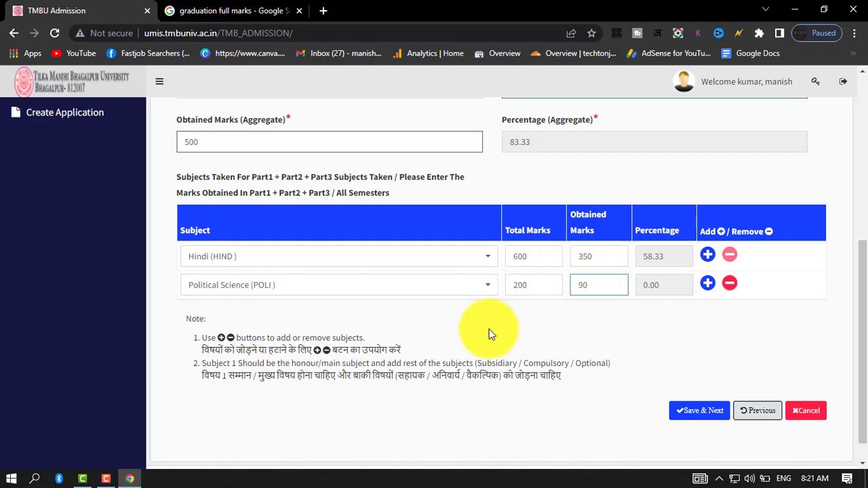
Add RB Hindi and Psychology, each with total marks 200 and obtained marks 100, then save the graduation details and continue
{"action": "left_click", "coordinate": [708, 285]}
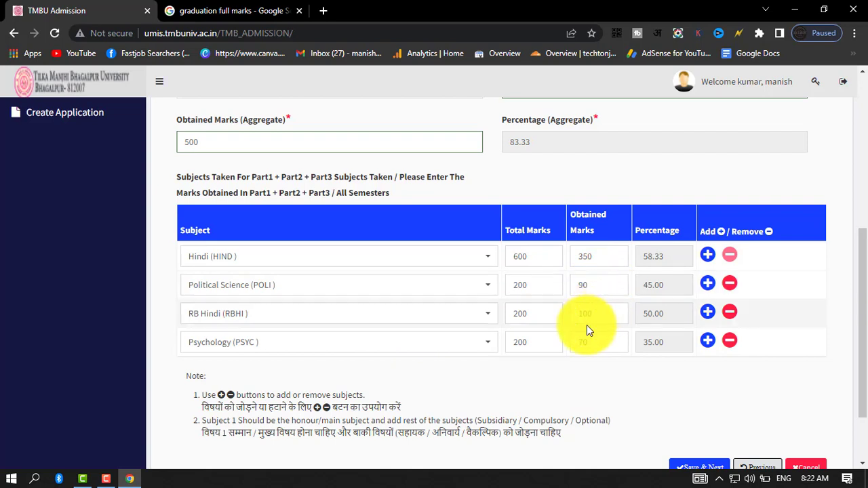
{"action": "left_click", "coordinate": [592, 343]}
{"action": "type", "text": "100"}
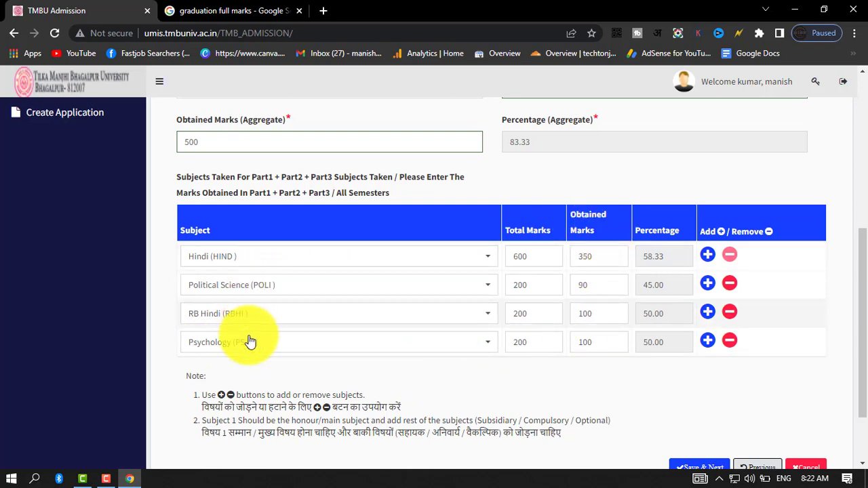
{"action": "scroll", "coordinate": [610, 352], "scroll_direction": "down", "scroll_amount": 1}
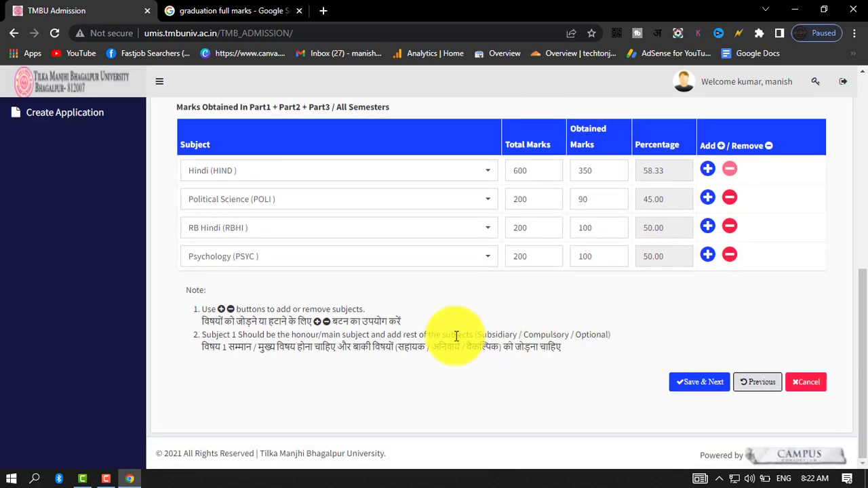
{"action": "left_click", "coordinate": [700, 384]}
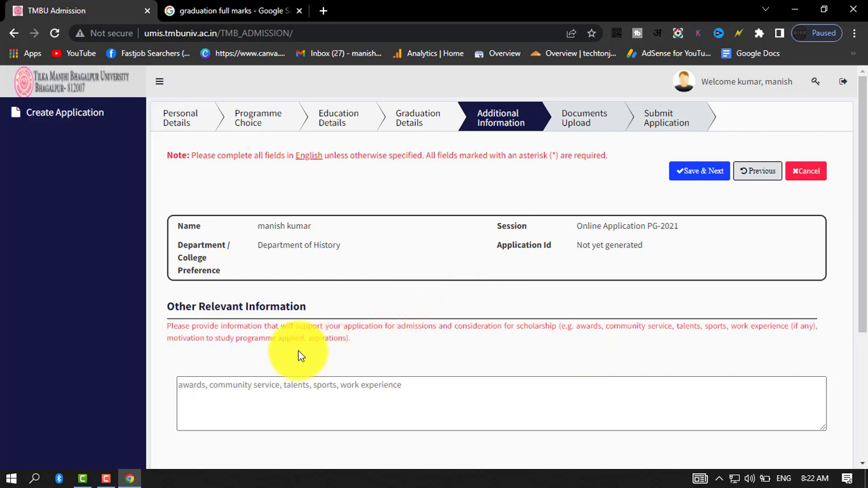
Choose Newspaper as the source for learning about TMBU and its programmes, then save the additional information and continue
{"action": "scroll", "coordinate": [339, 322], "scroll_direction": "down", "scroll_amount": 2}
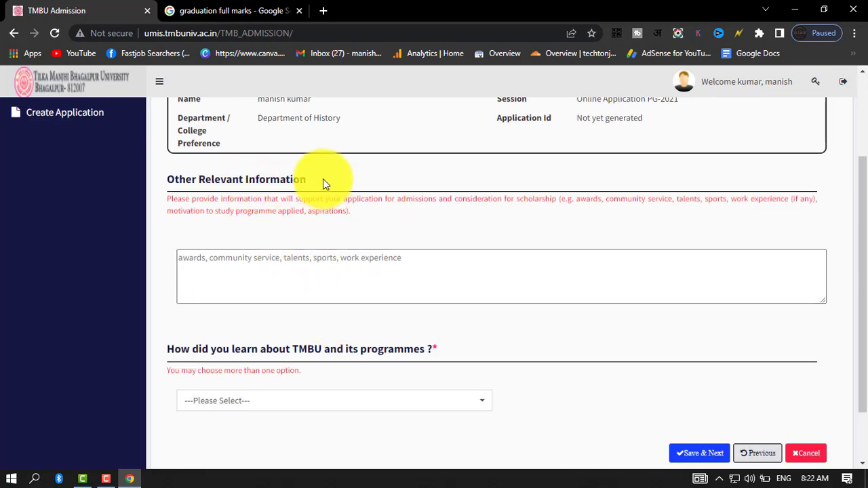
{"action": "left_click_drag", "start_coordinate": [322, 178], "coordinate": [168, 178]}
{"action": "left_click", "coordinate": [375, 174]}
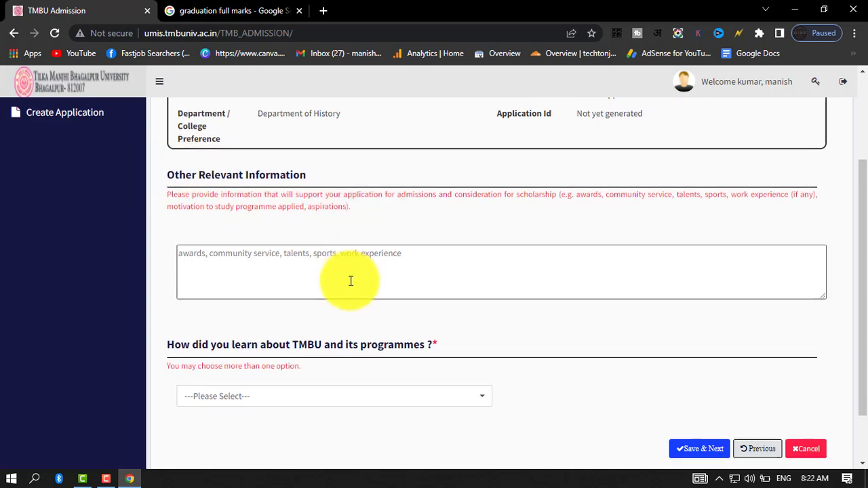
{"action": "scroll", "coordinate": [349, 281], "scroll_direction": "down", "scroll_amount": 2}
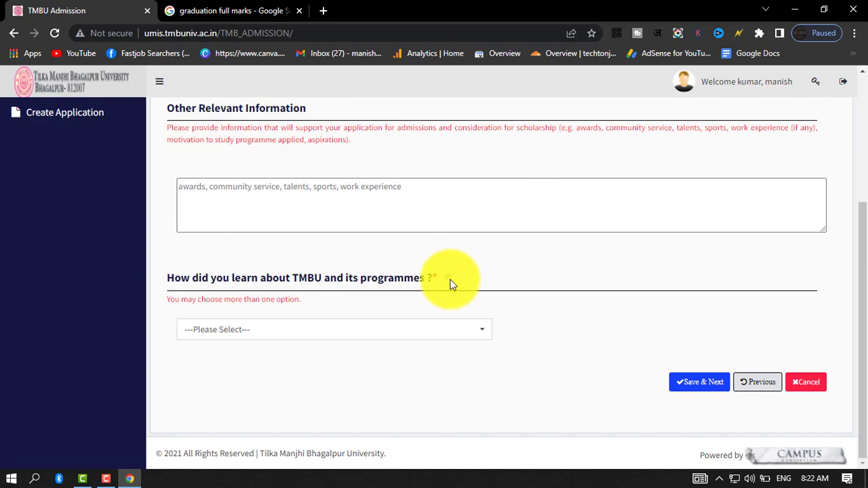
{"action": "left_click_drag", "start_coordinate": [441, 278], "coordinate": [210, 270]}
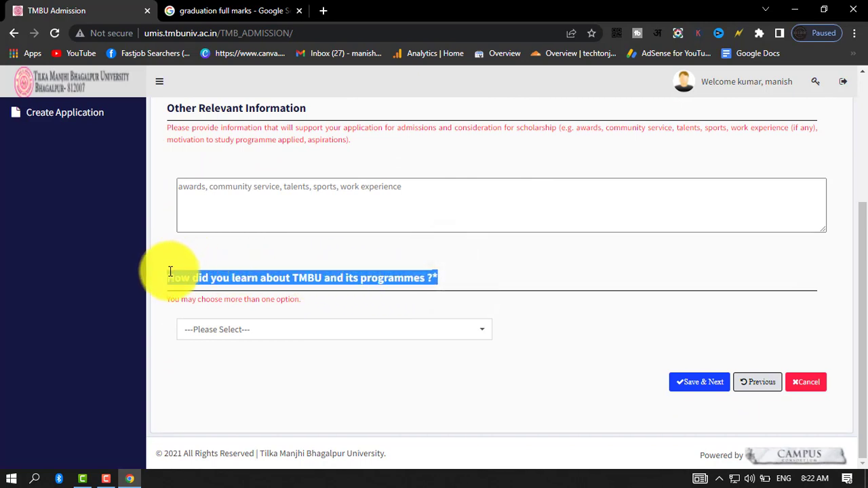
{"action": "left_click", "coordinate": [478, 270]}
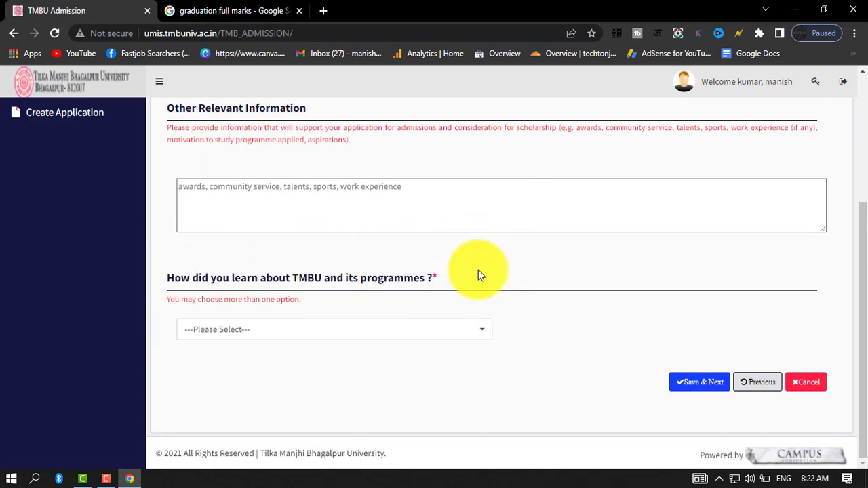
{"action": "left_click", "coordinate": [408, 331]}
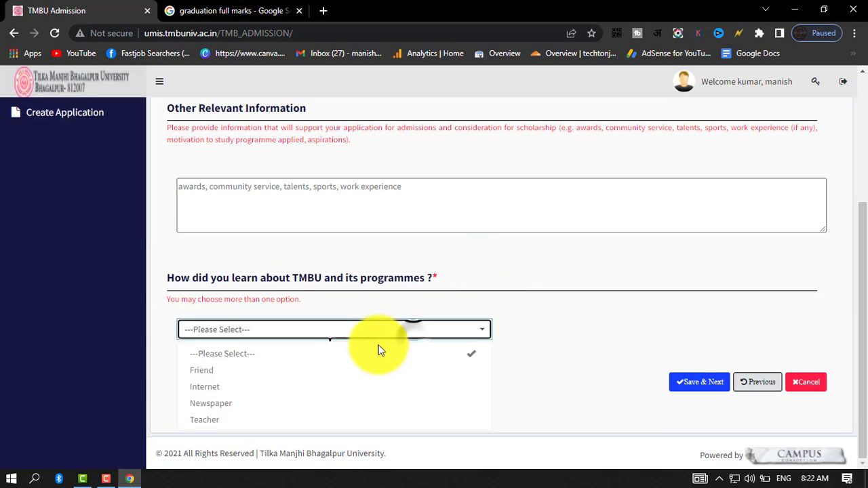
{"action": "left_click", "coordinate": [235, 404]}
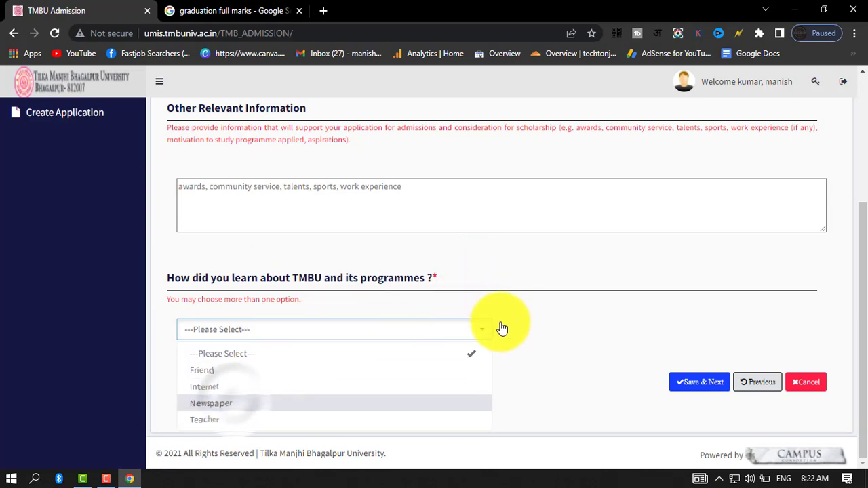
{"action": "left_click", "coordinate": [581, 351]}
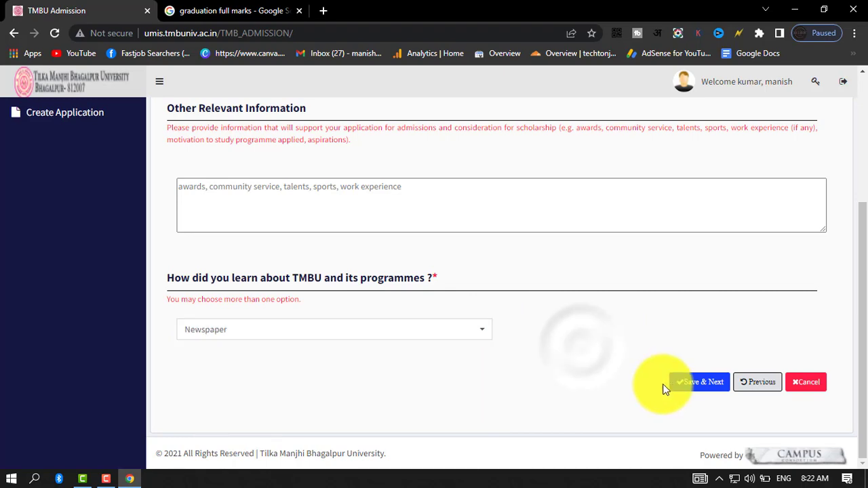
{"action": "left_click", "coordinate": [698, 381]}
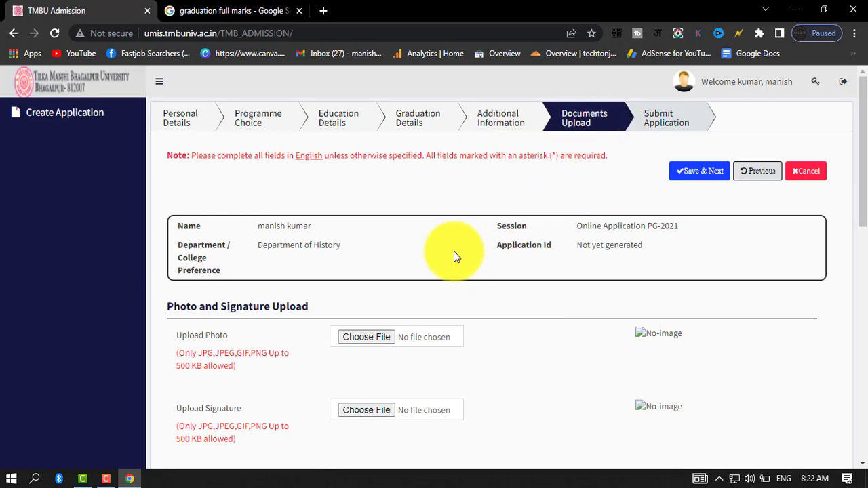
Examine the photo and signature upload requirements and the list of document types from 10th Marksheet to PH Certificate
{"action": "scroll", "coordinate": [454, 249], "scroll_direction": "down", "scroll_amount": 1}
{"action": "scroll", "coordinate": [457, 249], "scroll_direction": "down", "scroll_amount": 2}
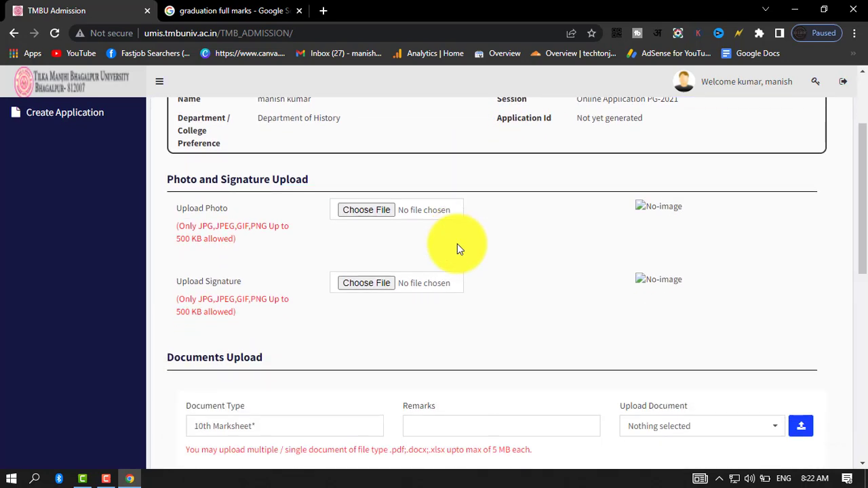
{"action": "scroll", "coordinate": [451, 248], "scroll_direction": "down", "scroll_amount": 1}
{"action": "scroll", "coordinate": [397, 244], "scroll_direction": "up", "scroll_amount": 1}
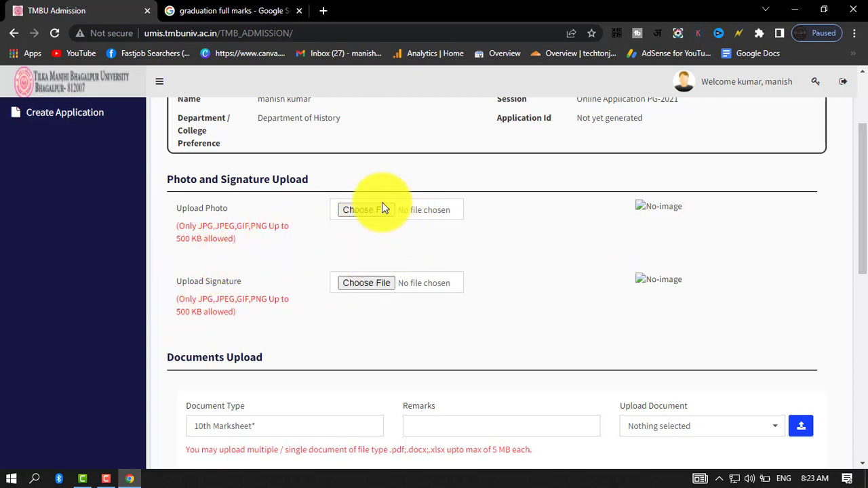
{"action": "scroll", "coordinate": [454, 231], "scroll_direction": "down", "scroll_amount": 3}
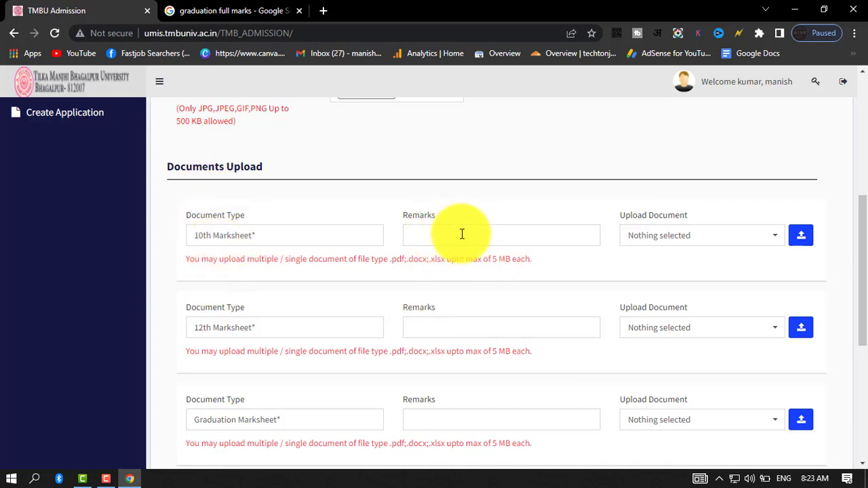
{"action": "left_click", "coordinate": [754, 236]}
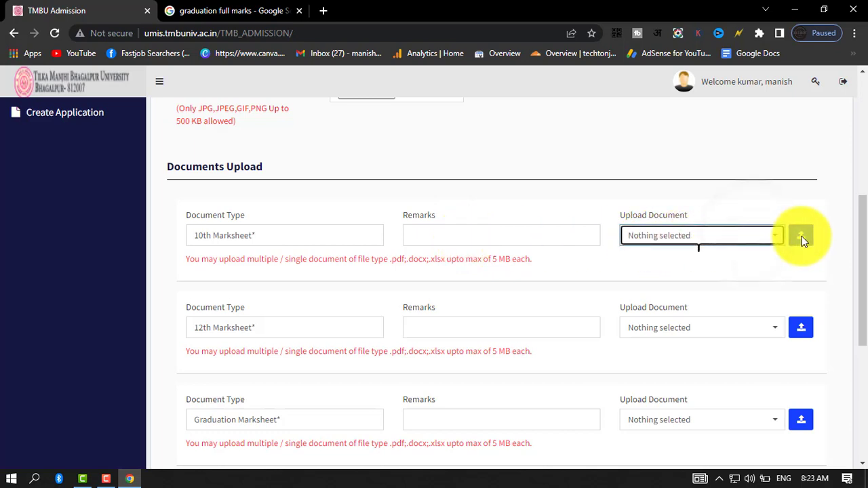
{"action": "left_click", "coordinate": [757, 206]}
{"action": "scroll", "coordinate": [417, 244], "scroll_direction": "down", "scroll_amount": 1}
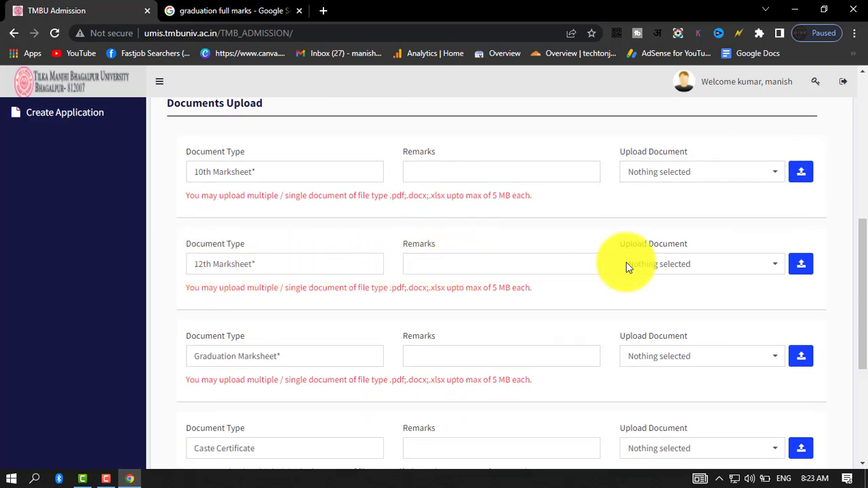
{"action": "scroll", "coordinate": [665, 295], "scroll_direction": "down", "scroll_amount": 2}
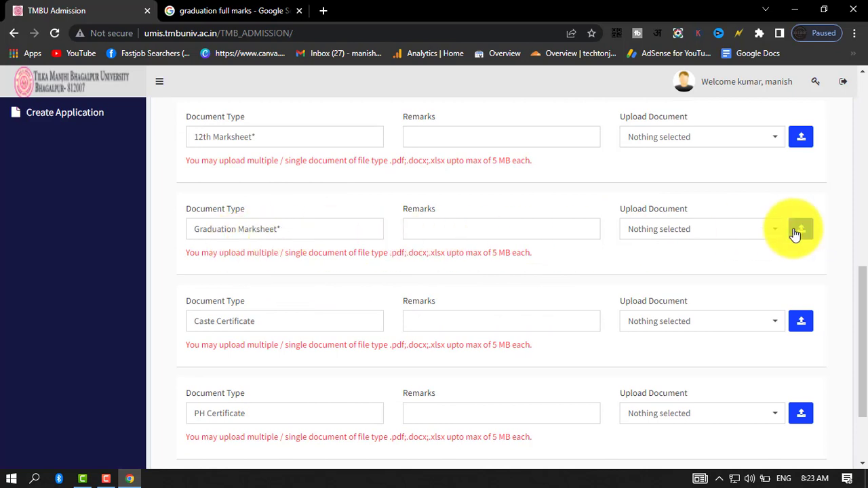
{"action": "scroll", "coordinate": [503, 280], "scroll_direction": "down", "scroll_amount": 1}
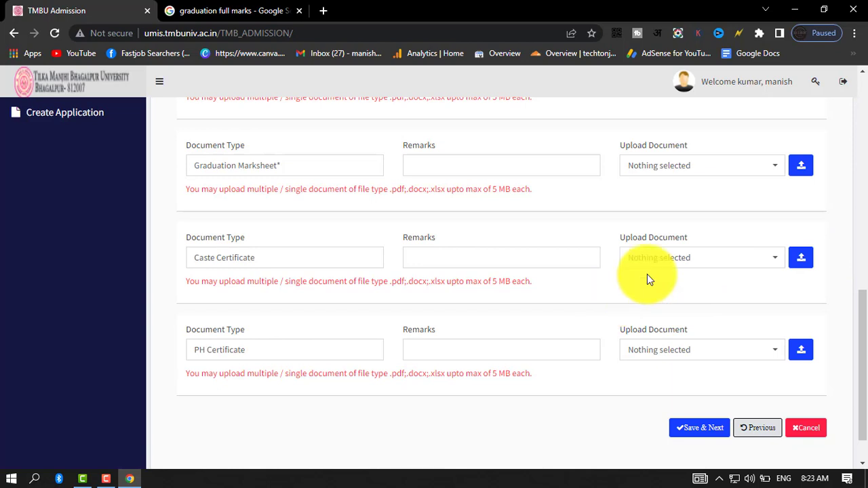
{"action": "scroll", "coordinate": [529, 295], "scroll_direction": "down", "scroll_amount": 1}
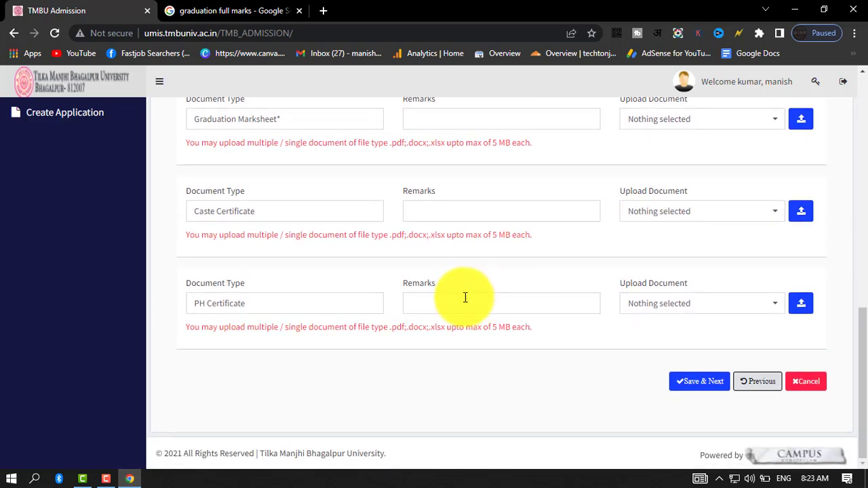
{"action": "left_click_drag", "start_coordinate": [264, 308], "coordinate": [198, 307]}
{"action": "left_click", "coordinate": [162, 310]}
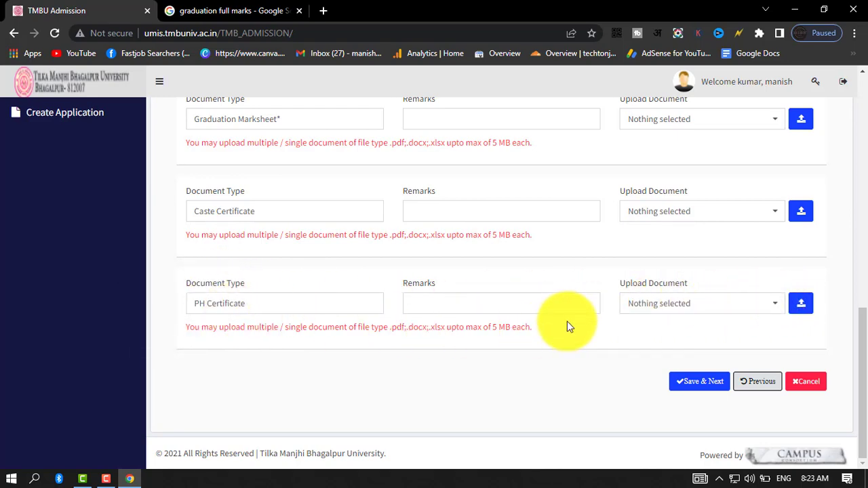
Review the marksheet upload rows, their file size limit, and the photo and signature upload fields again
{"action": "scroll", "coordinate": [555, 317], "scroll_direction": "up", "scroll_amount": 4}
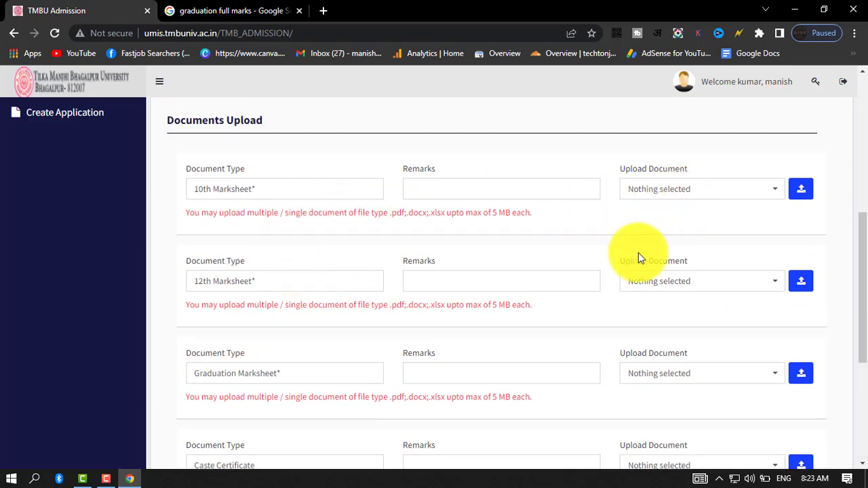
{"action": "left_click", "coordinate": [801, 189]}
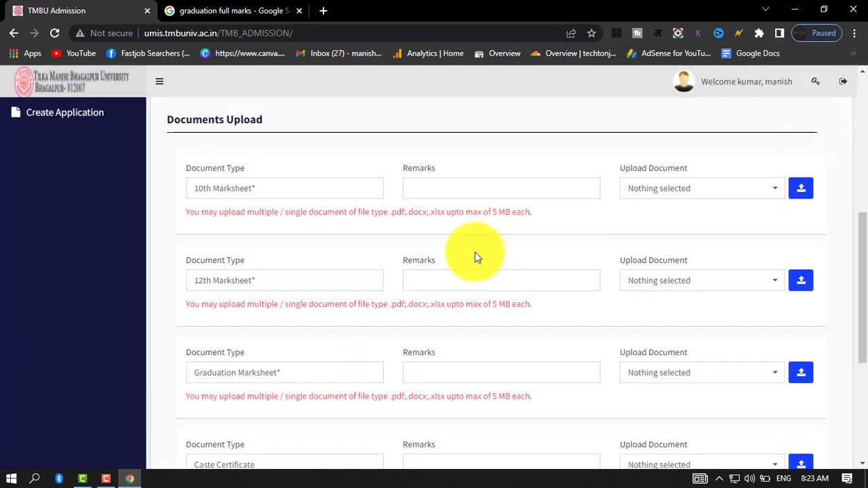
{"action": "scroll", "coordinate": [474, 251], "scroll_direction": "down", "scroll_amount": 1}
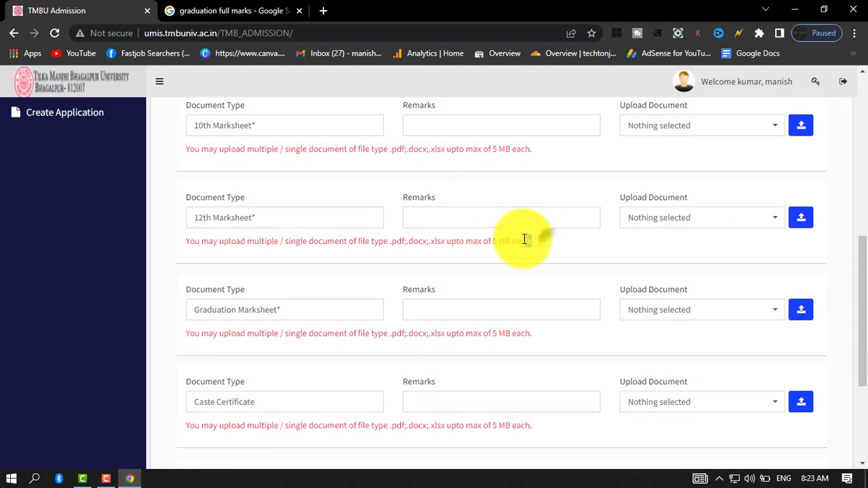
{"action": "left_click_drag", "start_coordinate": [524, 239], "coordinate": [489, 241]}
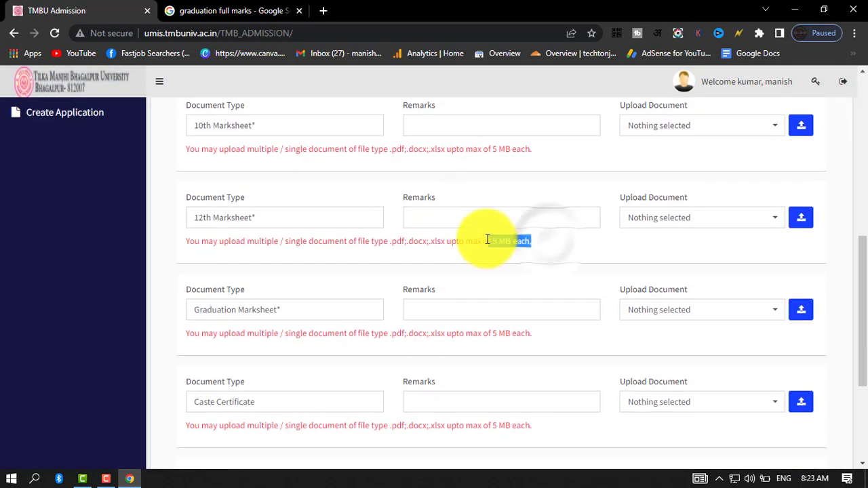
{"action": "left_click", "coordinate": [400, 253]}
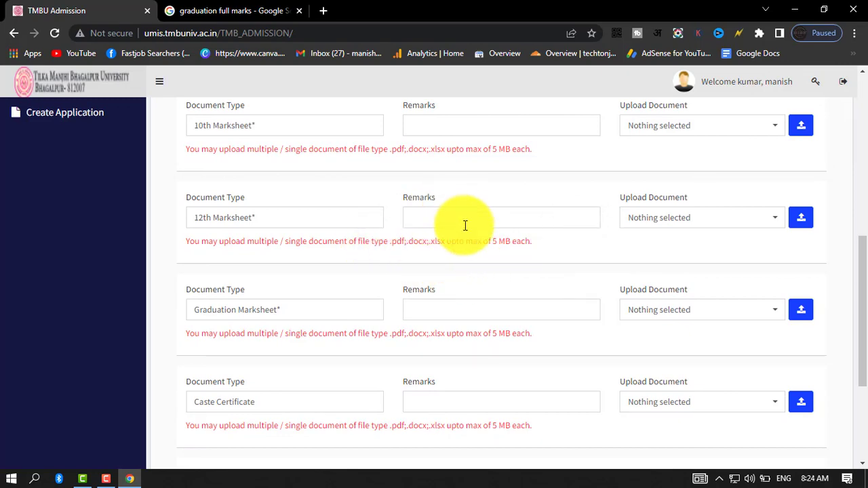
{"action": "scroll", "coordinate": [434, 224], "scroll_direction": "up", "scroll_amount": 2}
{"action": "scroll", "coordinate": [419, 255], "scroll_direction": "up", "scroll_amount": 3}
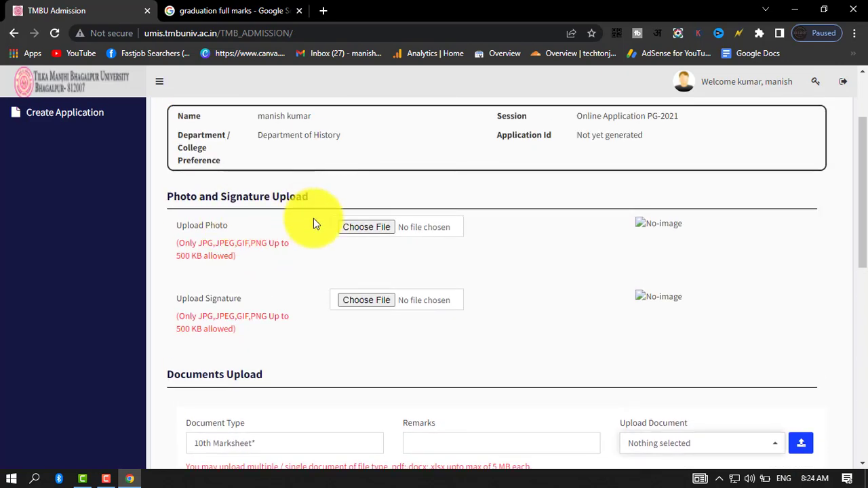
Attach the number-named PDF ending in (3) from the cyber baba folder as the 12th Marksheet document
{"action": "scroll", "coordinate": [267, 269], "scroll_direction": "down", "scroll_amount": 4}
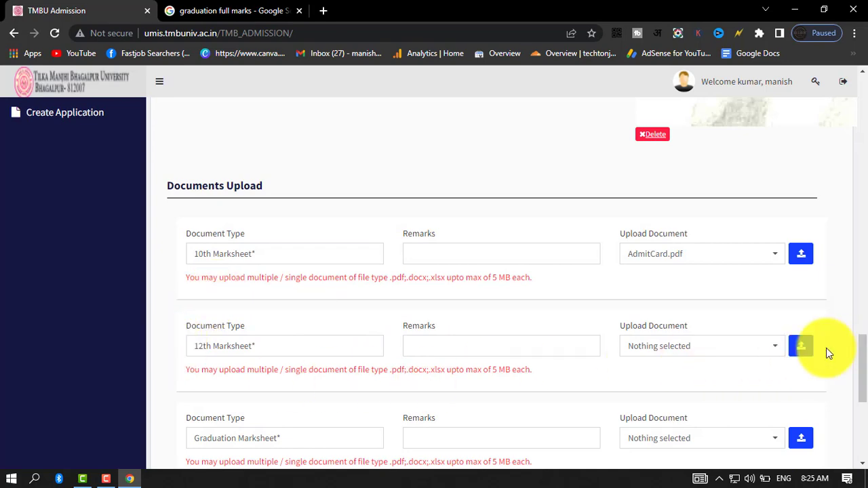
{"action": "left_click", "coordinate": [801, 347]}
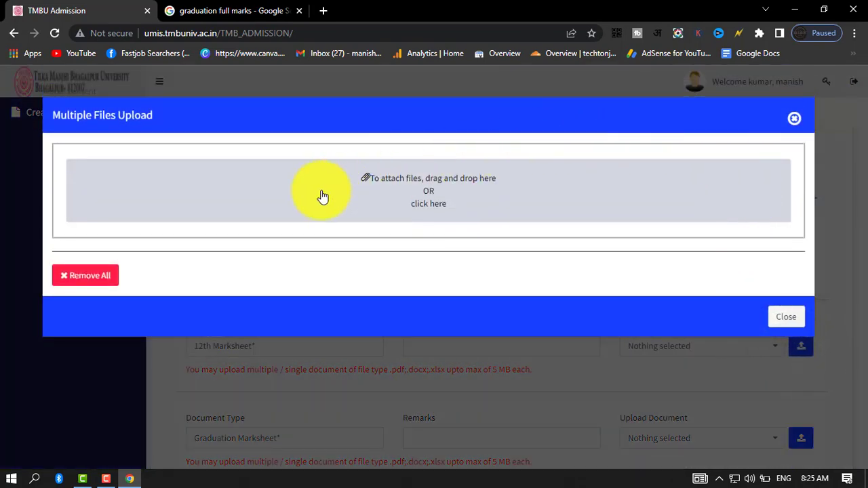
{"action": "left_click", "coordinate": [429, 197]}
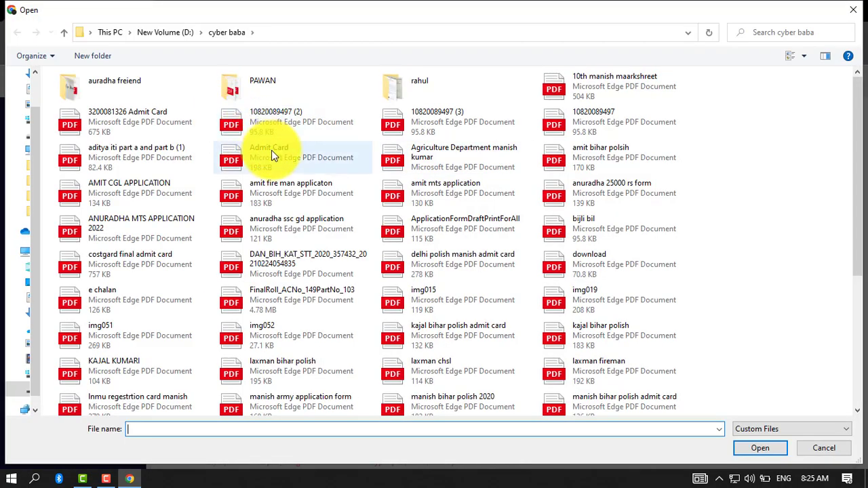
{"action": "double_click", "coordinate": [465, 133]}
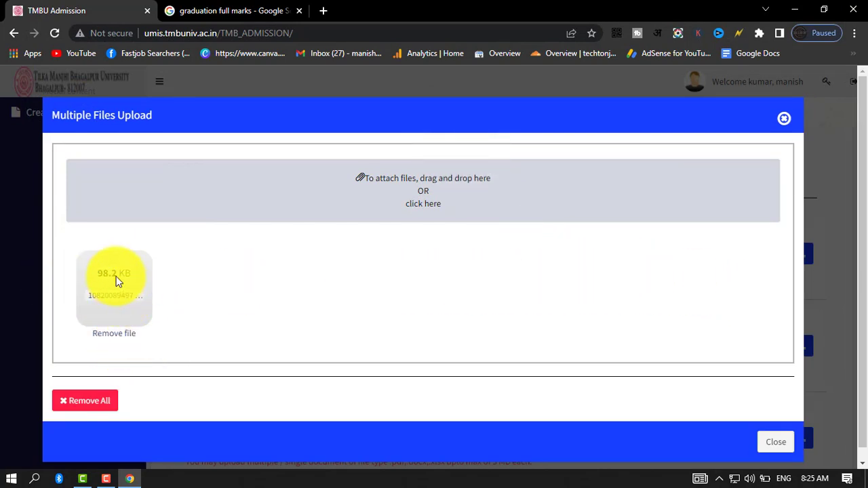
{"action": "left_click", "coordinate": [776, 443]}
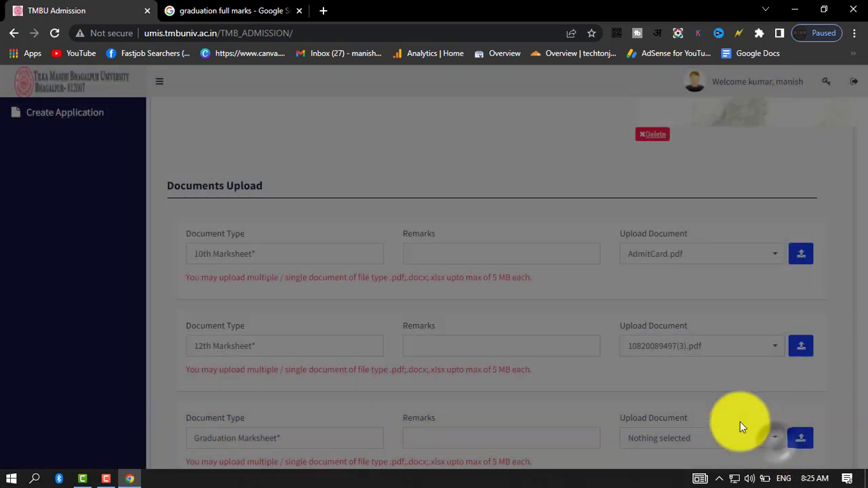
Save the uploaded documents and continue to the application submission stage
{"action": "scroll", "coordinate": [726, 331], "scroll_direction": "down", "scroll_amount": 3}
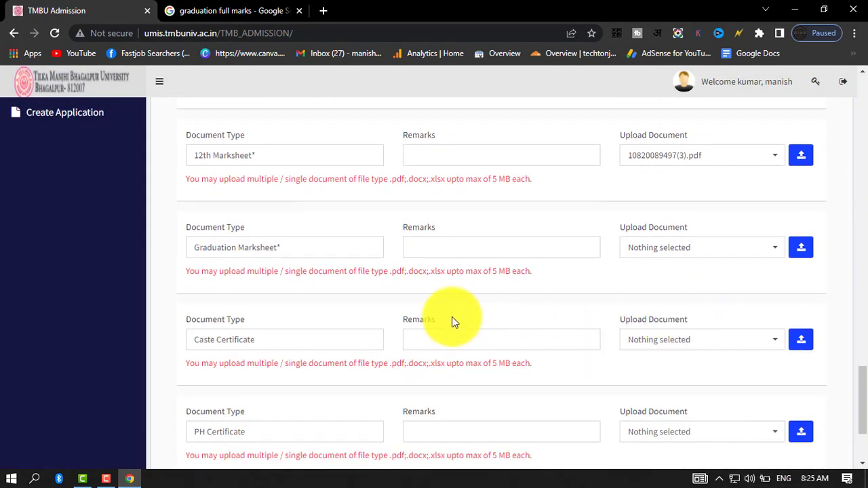
{"action": "scroll", "coordinate": [756, 248], "scroll_direction": "down", "scroll_amount": 2}
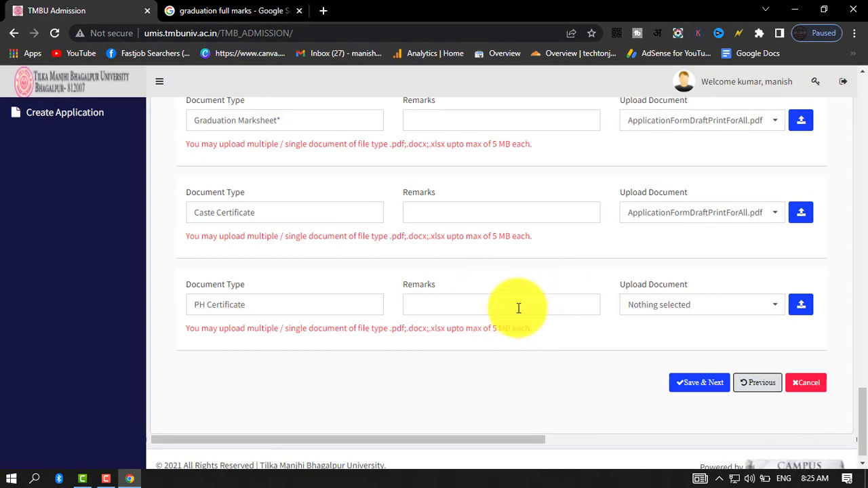
{"action": "left_click", "coordinate": [696, 384]}
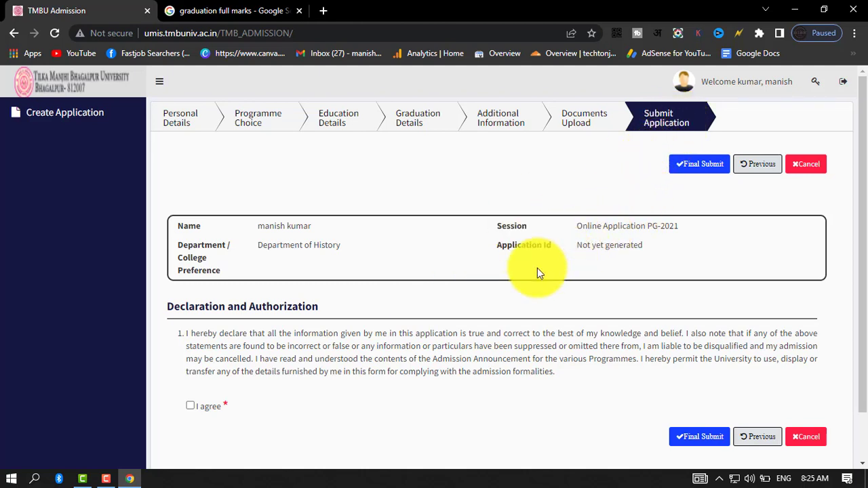
Agree to the declaration and authorization, submit the final application, and confirm the submission
{"action": "left_click", "coordinate": [190, 406]}
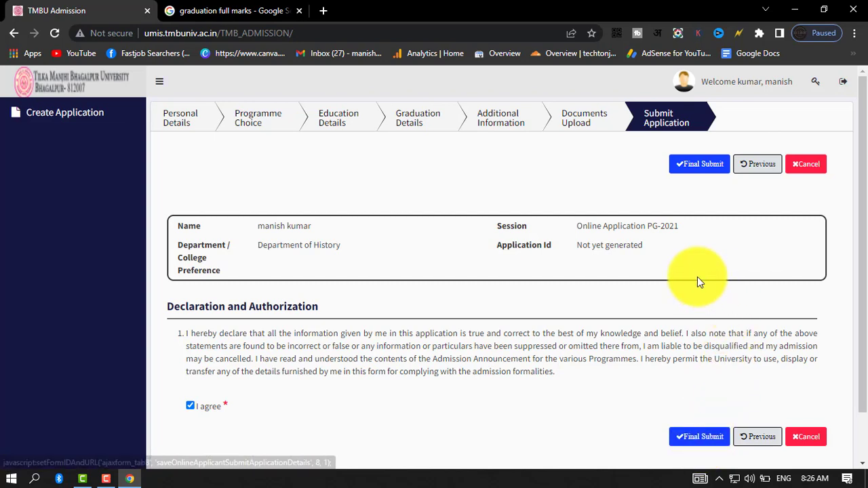
{"action": "left_click_drag", "start_coordinate": [516, 247], "coordinate": [653, 248]}
{"action": "left_click", "coordinate": [684, 244]}
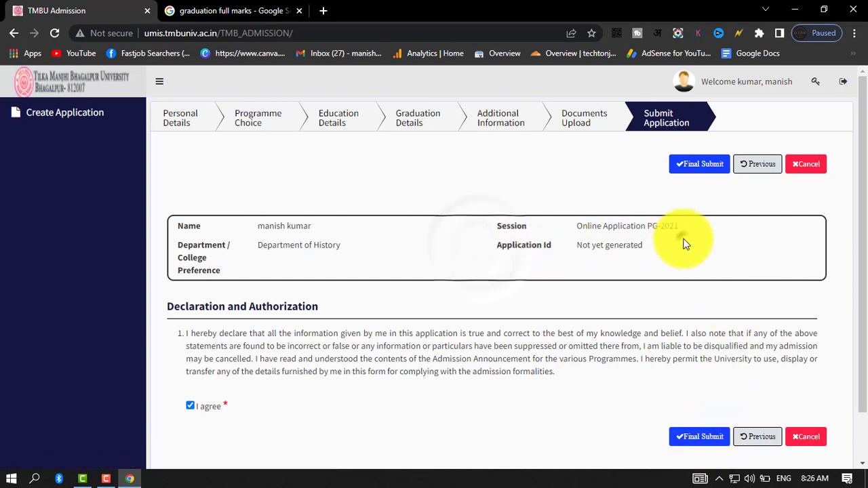
{"action": "left_click", "coordinate": [702, 436]}
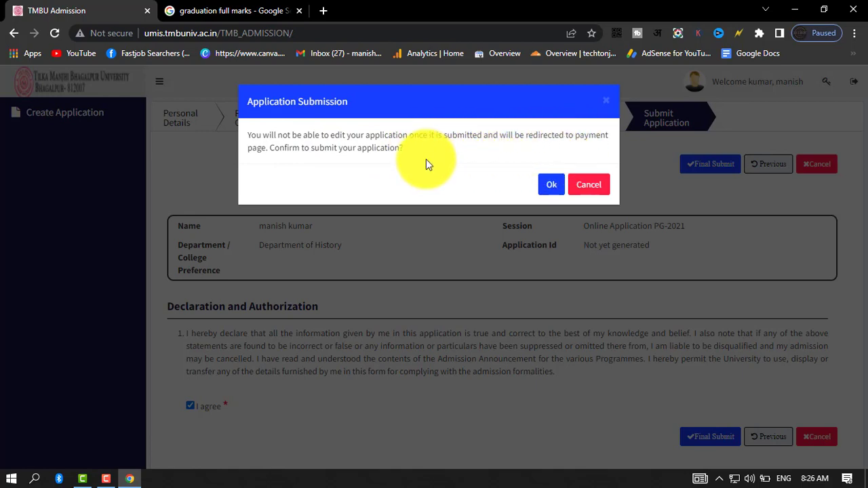
{"action": "left_click", "coordinate": [551, 185]}
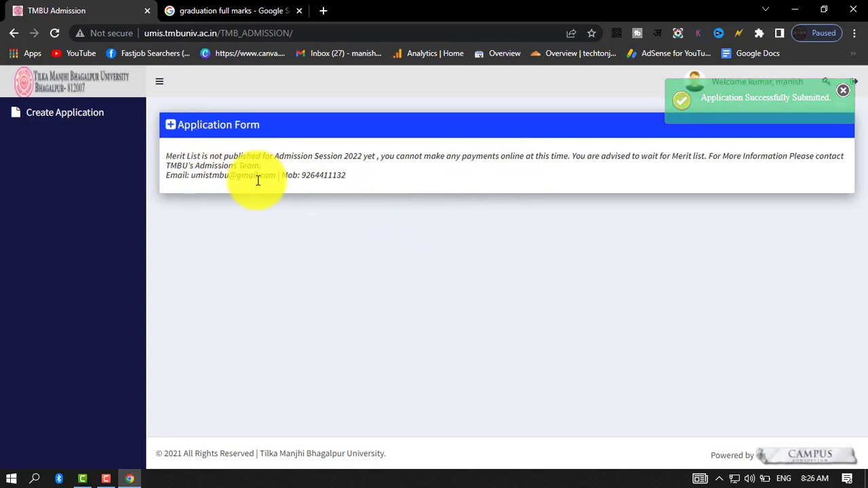
Open the submitted application's overview and review its status details, payment state and the help desk notes
{"action": "left_click", "coordinate": [79, 122]}
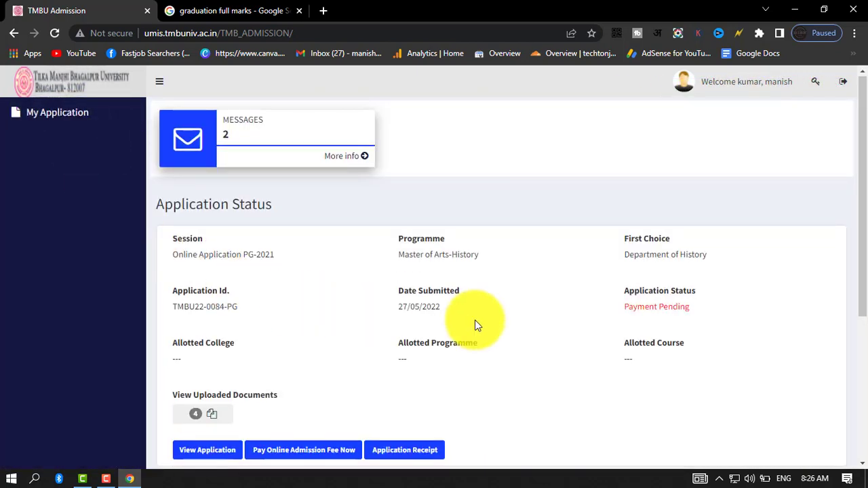
{"action": "scroll", "coordinate": [474, 324], "scroll_direction": "down", "scroll_amount": 2}
{"action": "scroll", "coordinate": [474, 323], "scroll_direction": "up", "scroll_amount": 1}
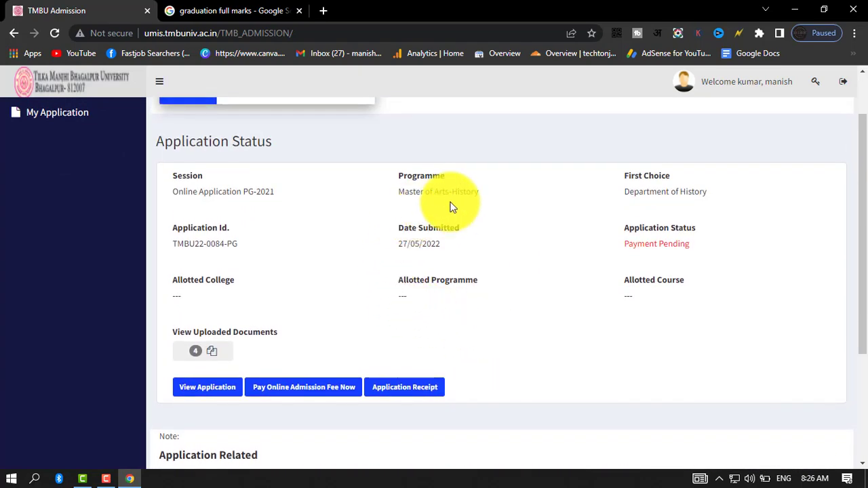
{"action": "left_click_drag", "start_coordinate": [310, 152], "coordinate": [173, 142]}
{"action": "left_click", "coordinate": [579, 345]}
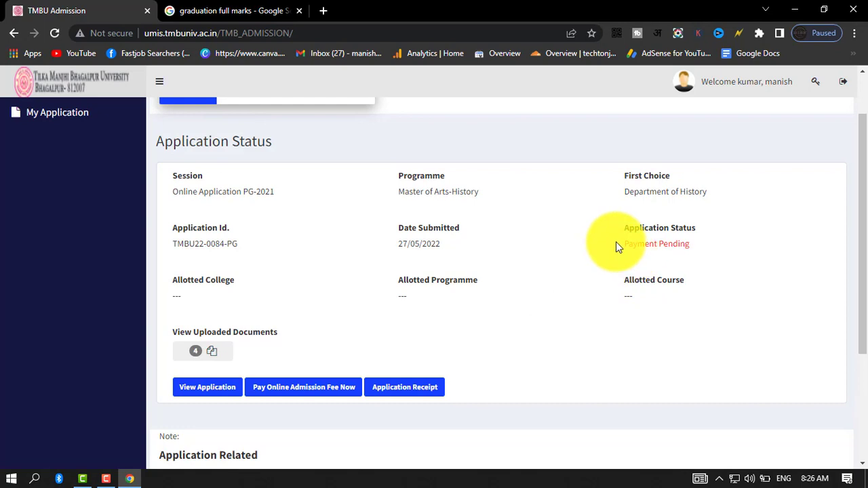
{"action": "left_click_drag", "start_coordinate": [616, 242], "coordinate": [752, 231]}
{"action": "left_click", "coordinate": [751, 231]}
{"action": "scroll", "coordinate": [565, 379], "scroll_direction": "down", "scroll_amount": 3}
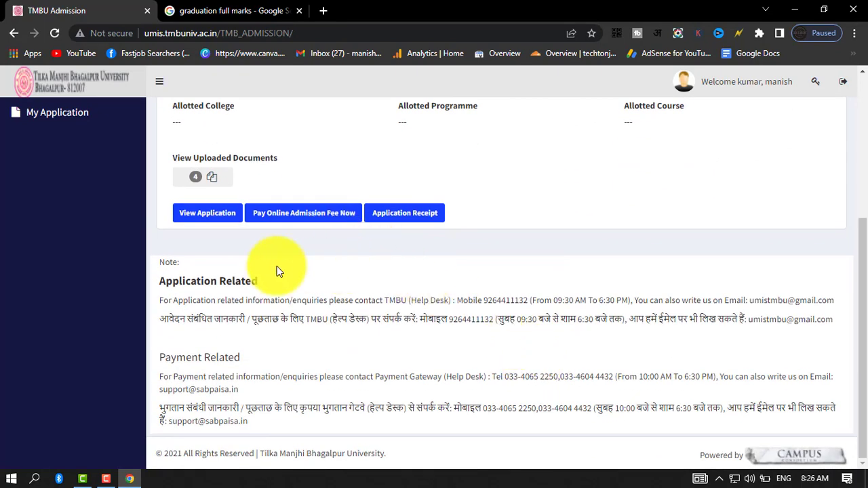
Try to pay the admission fee online and read the notice with the admissions team's contact details
{"action": "left_click", "coordinate": [314, 215]}
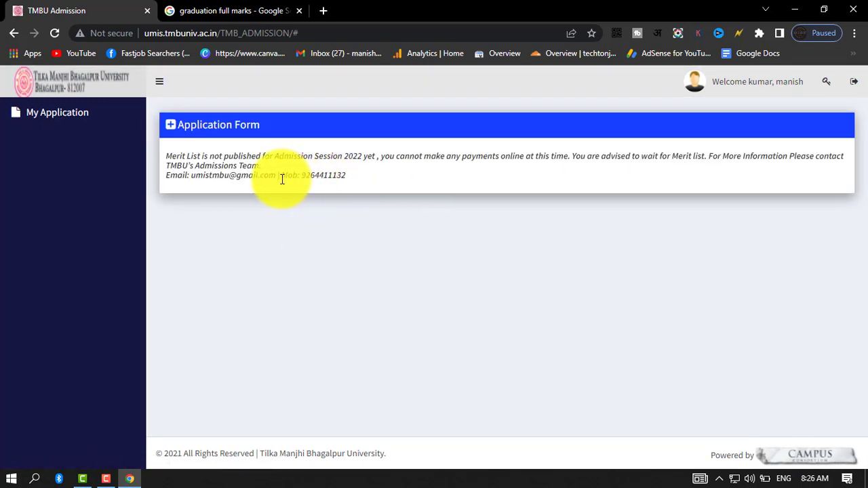
{"action": "left_click_drag", "start_coordinate": [359, 165], "coordinate": [338, 175]}
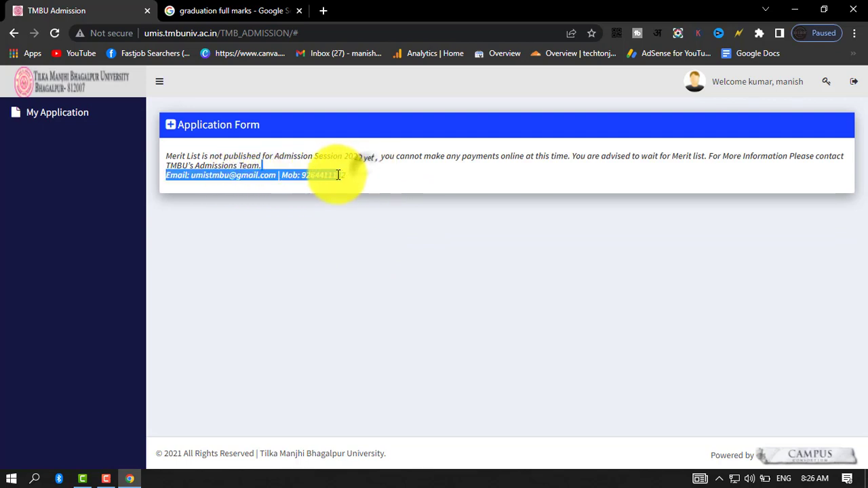
{"action": "left_click", "coordinate": [412, 187]}
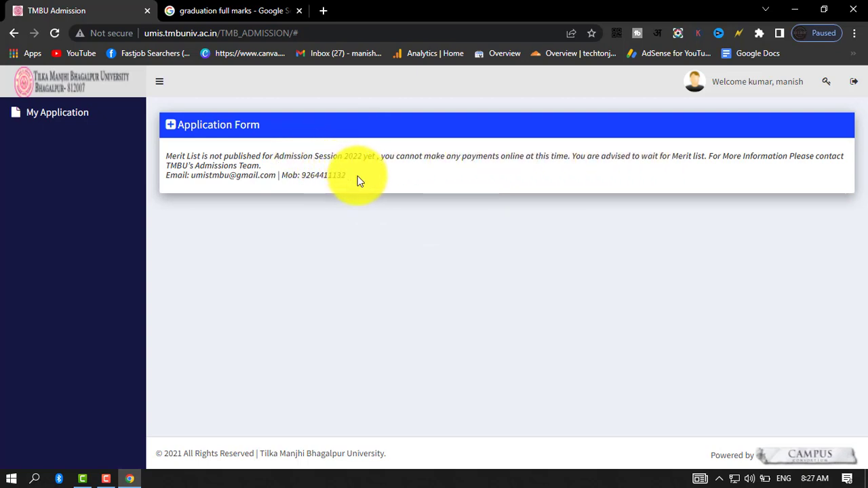
{"action": "left_click_drag", "start_coordinate": [357, 176], "coordinate": [324, 176]}
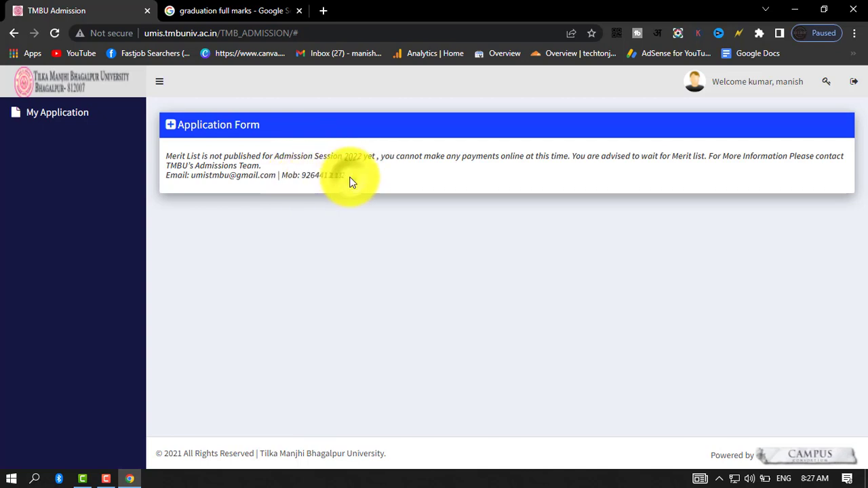
{"action": "left_click_drag", "start_coordinate": [349, 177], "coordinate": [282, 176]}
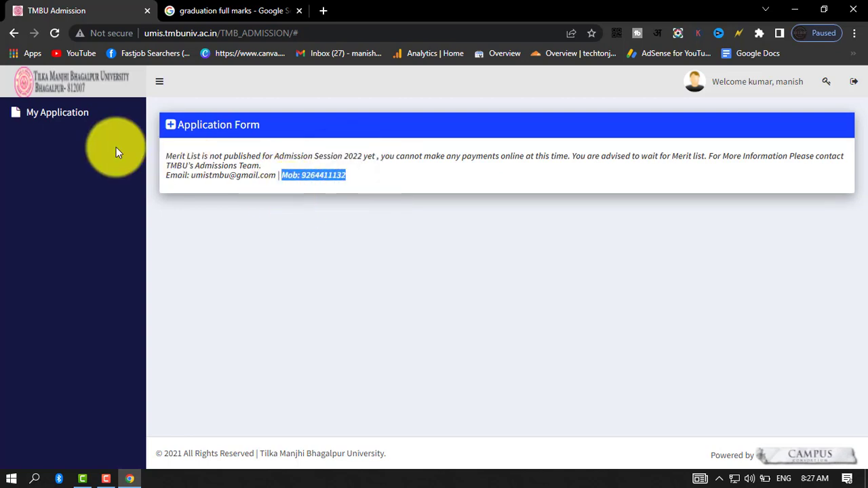
Return to the application overview and open the received messages to view the system notifications
{"action": "left_click", "coordinate": [62, 120]}
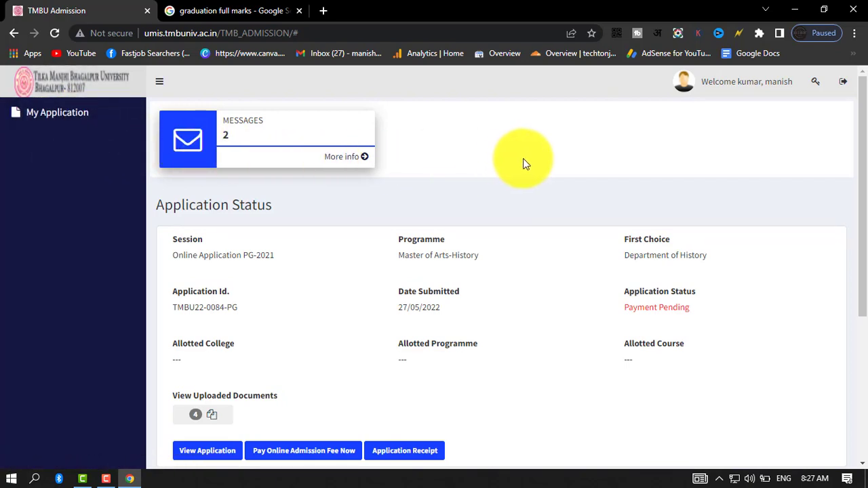
{"action": "left_click", "coordinate": [366, 158]}
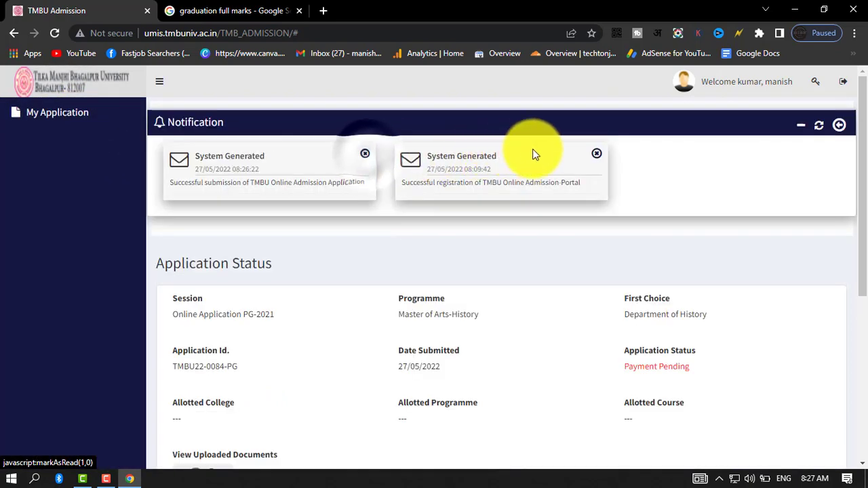